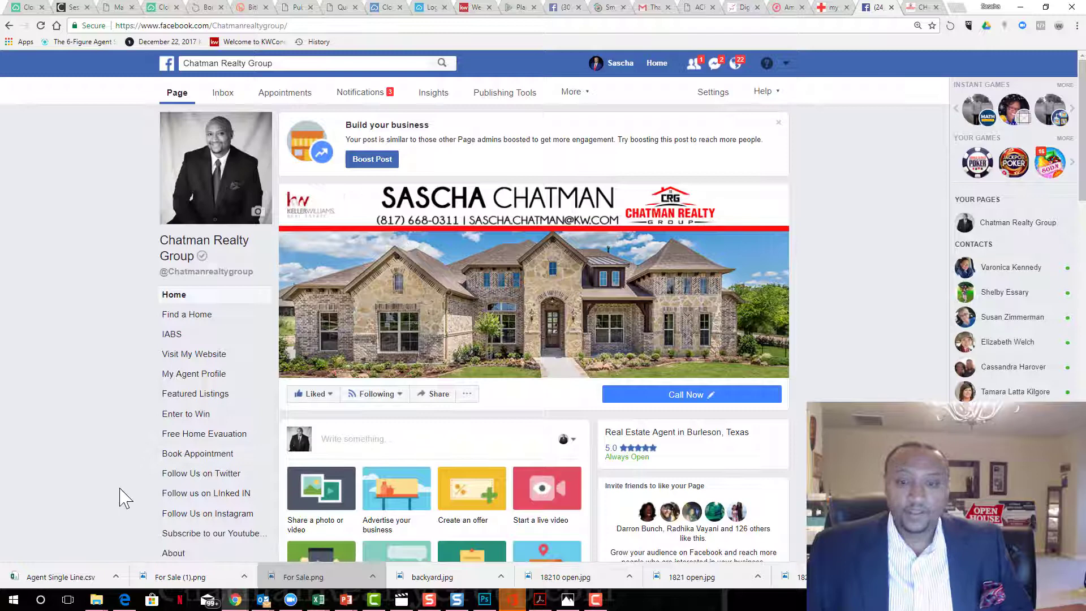
Step: From Publishing Tools' Forms Library, create a new lead form from scratch
scroll(374, 384, down, 1)
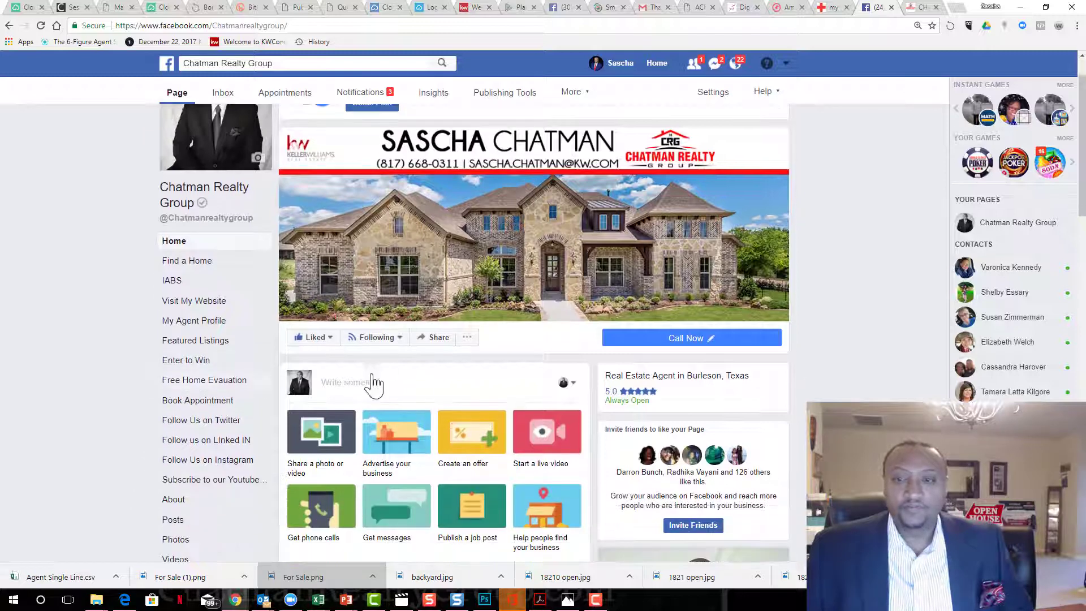
click(517, 95)
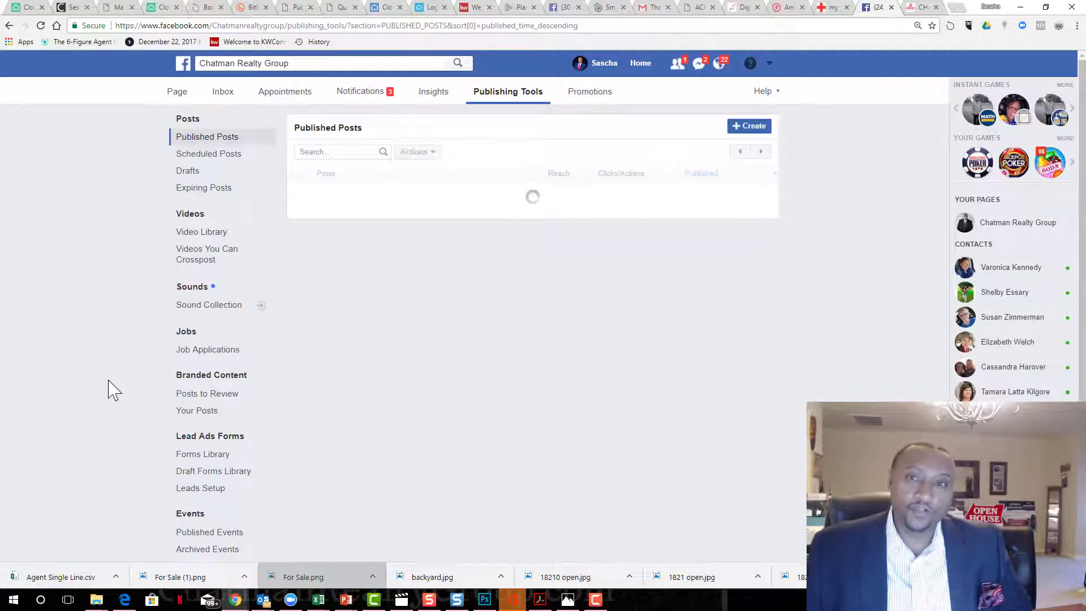
scroll(145, 362, down, 2)
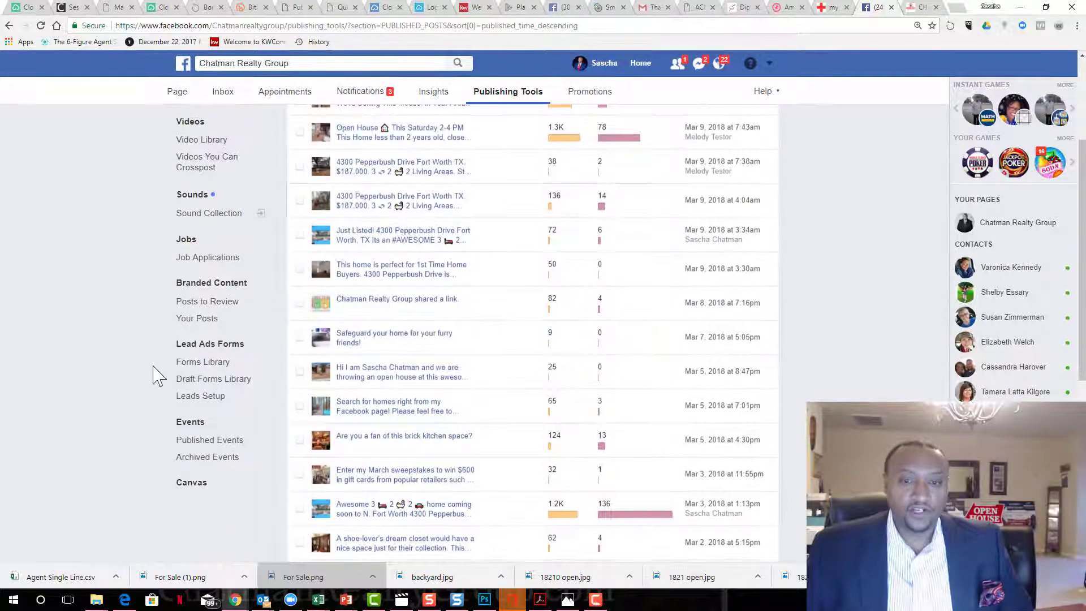
click(203, 363)
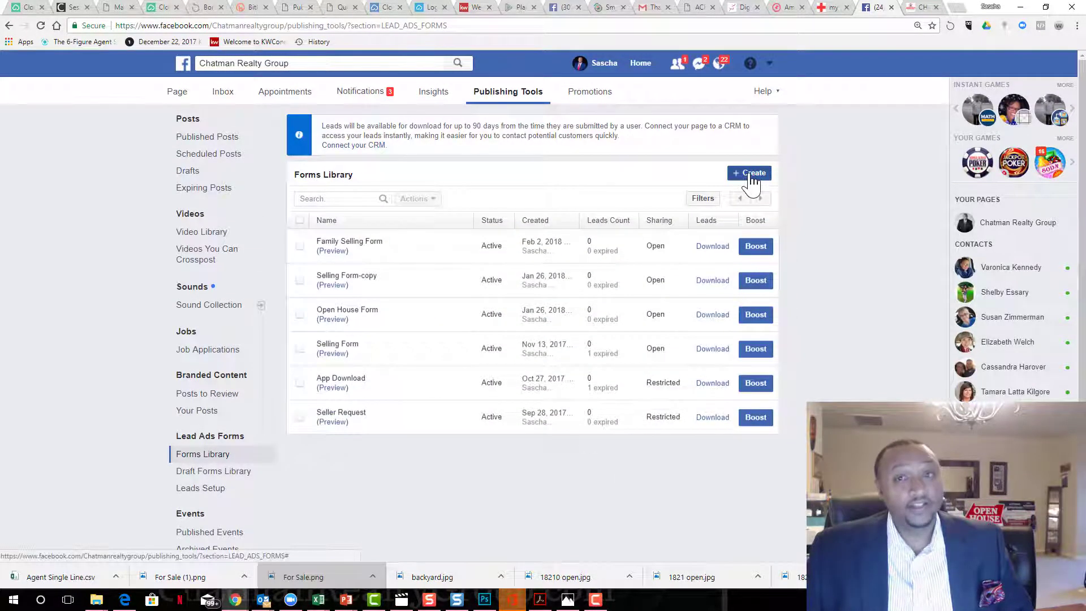
click(752, 180)
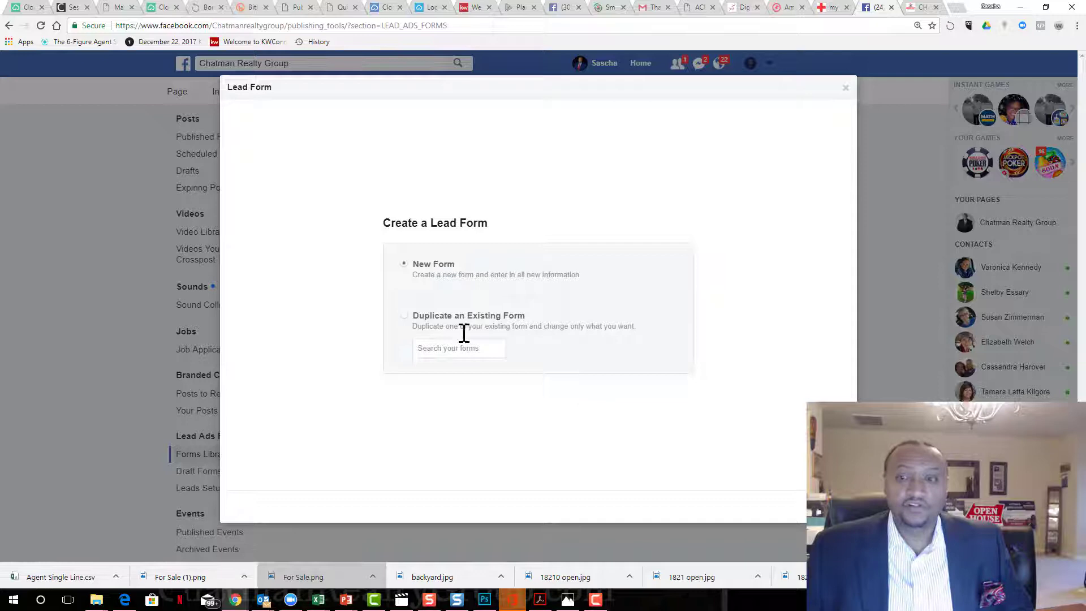
click(829, 505)
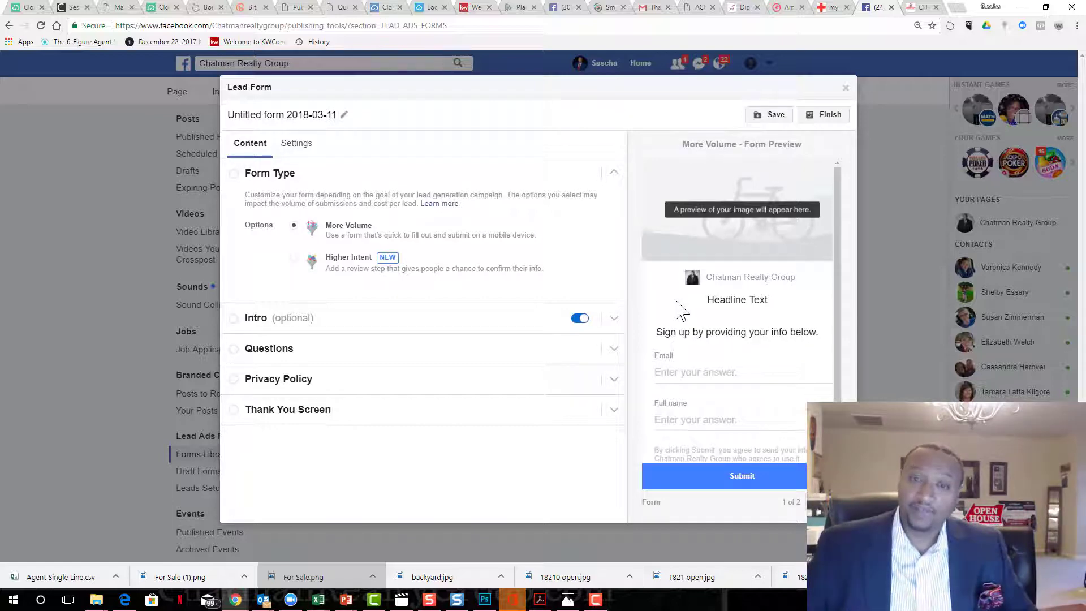
Step: Expand the intro and enter the headline about homes for $200K and under in your area
click(255, 318)
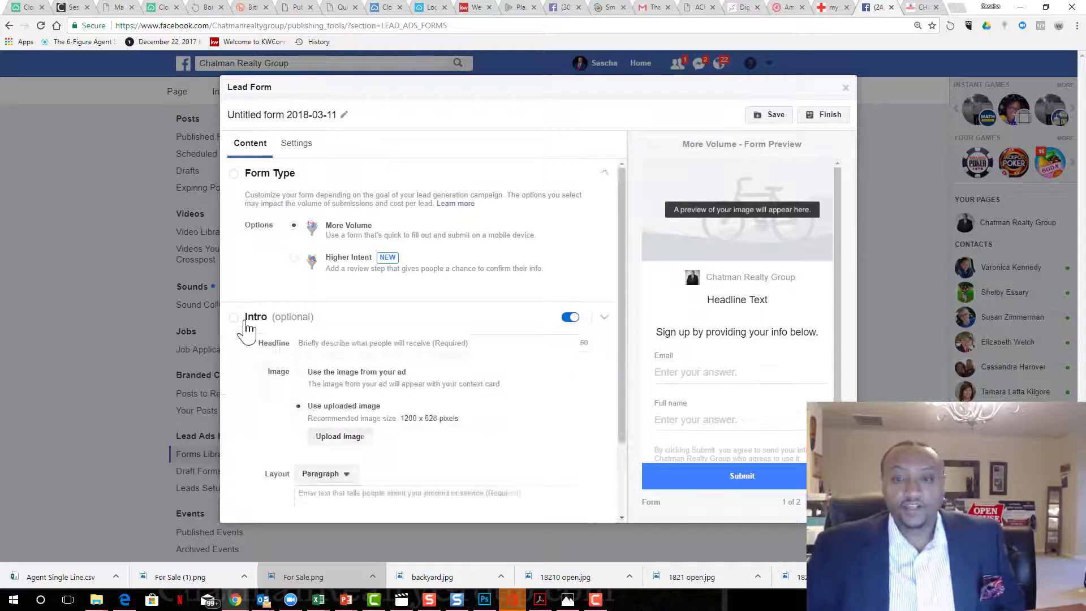
click(331, 230)
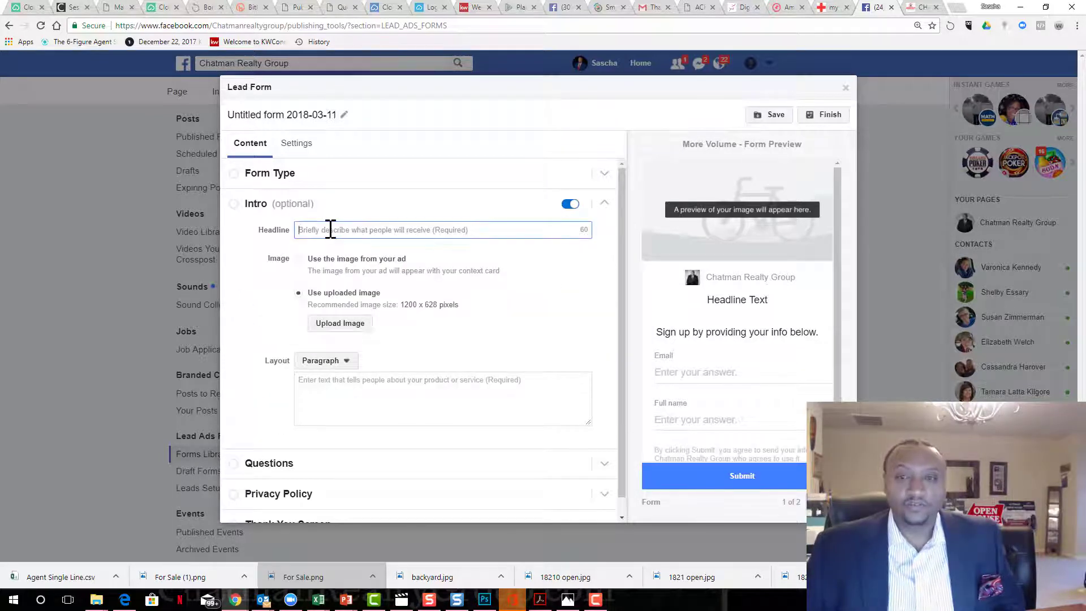
text(HOmes for)
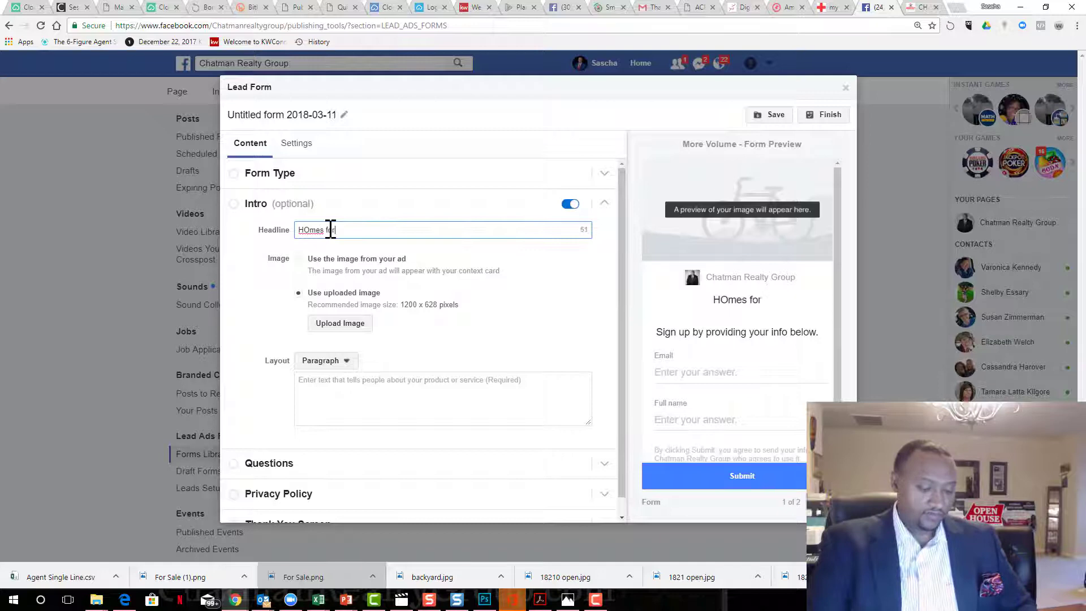
text( $200K and)
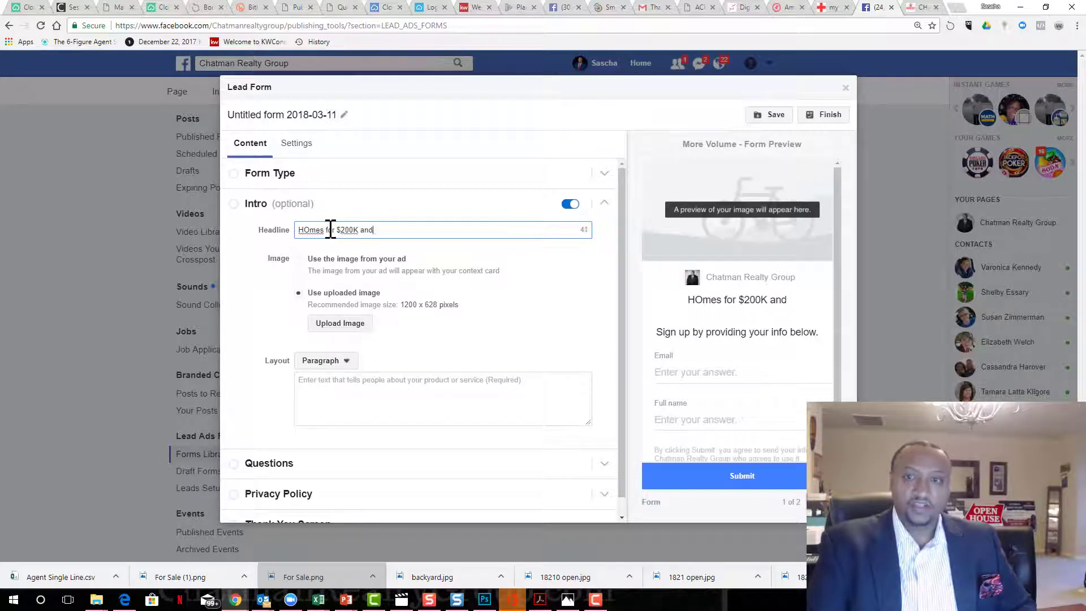
text( Under In Your)
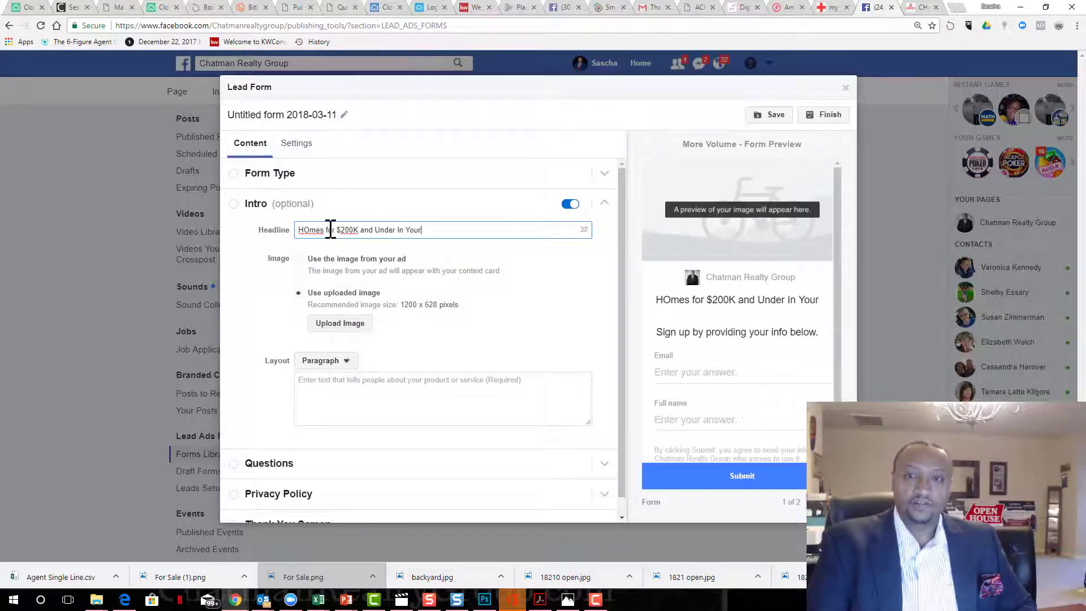
text( Area)
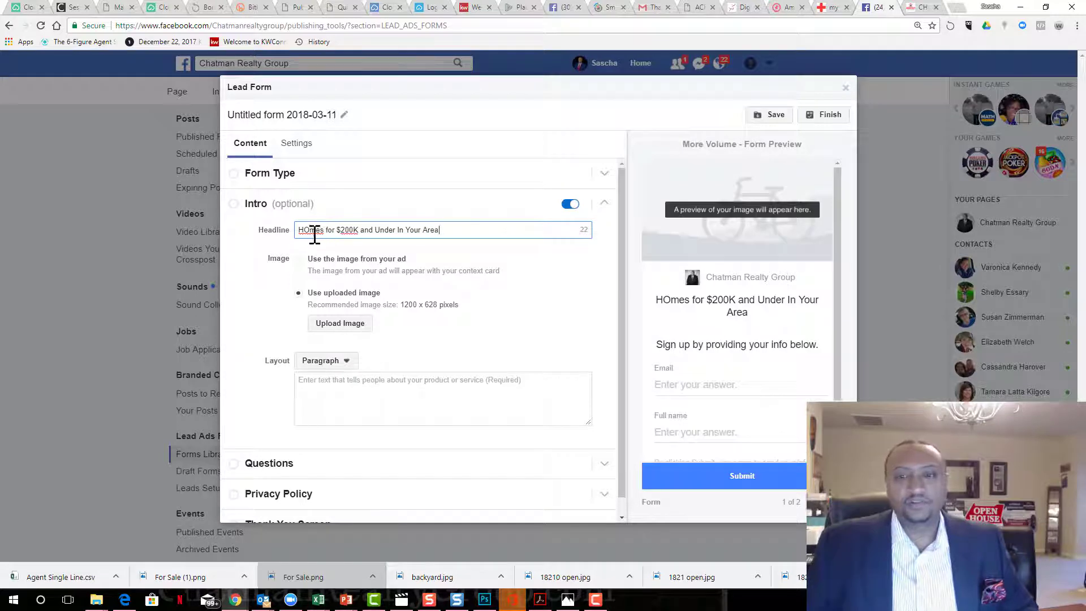
key(BackSpace)
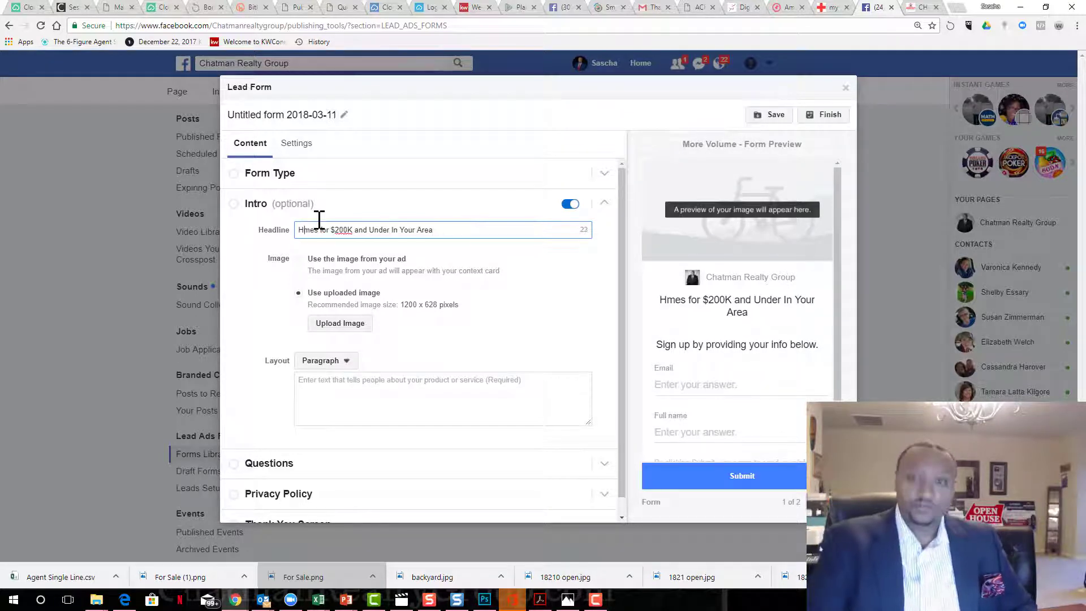
text(p)
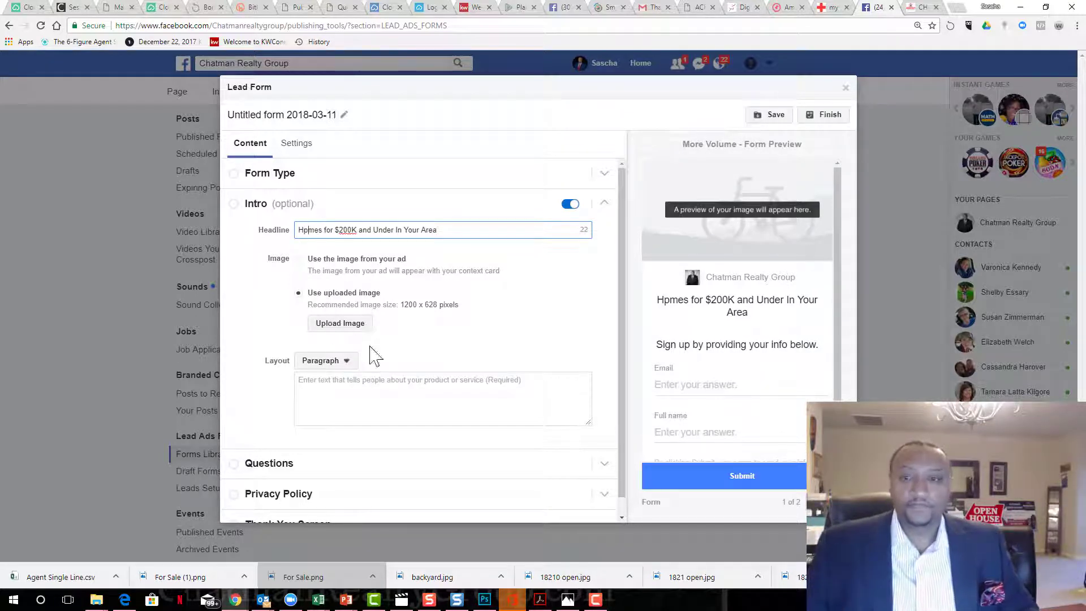
Step: Upload the 1821 house photo from Pictures as the intro image
click(341, 325)
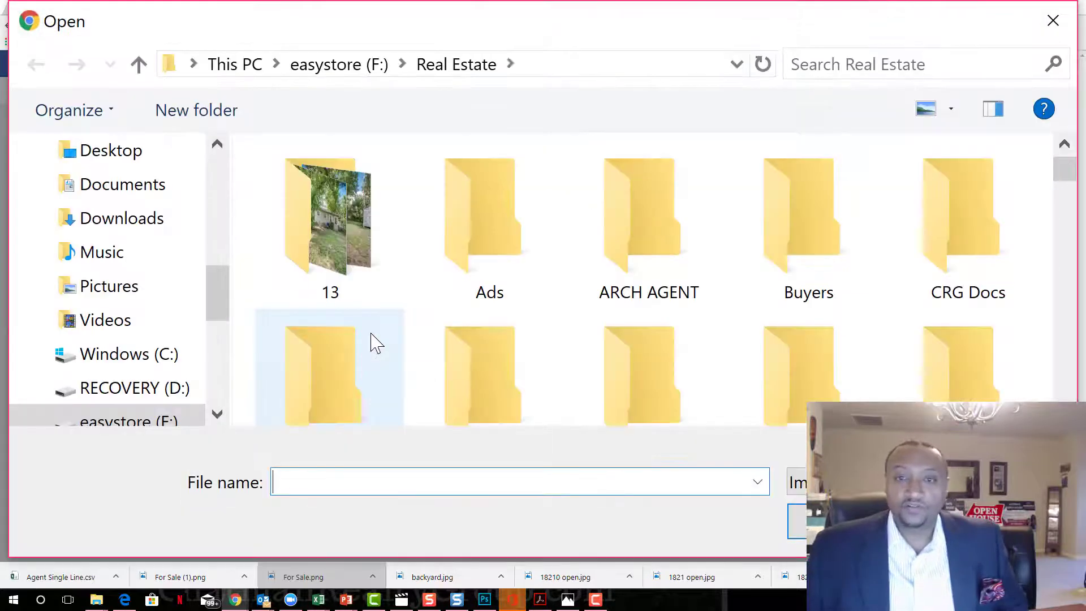
key(Escape)
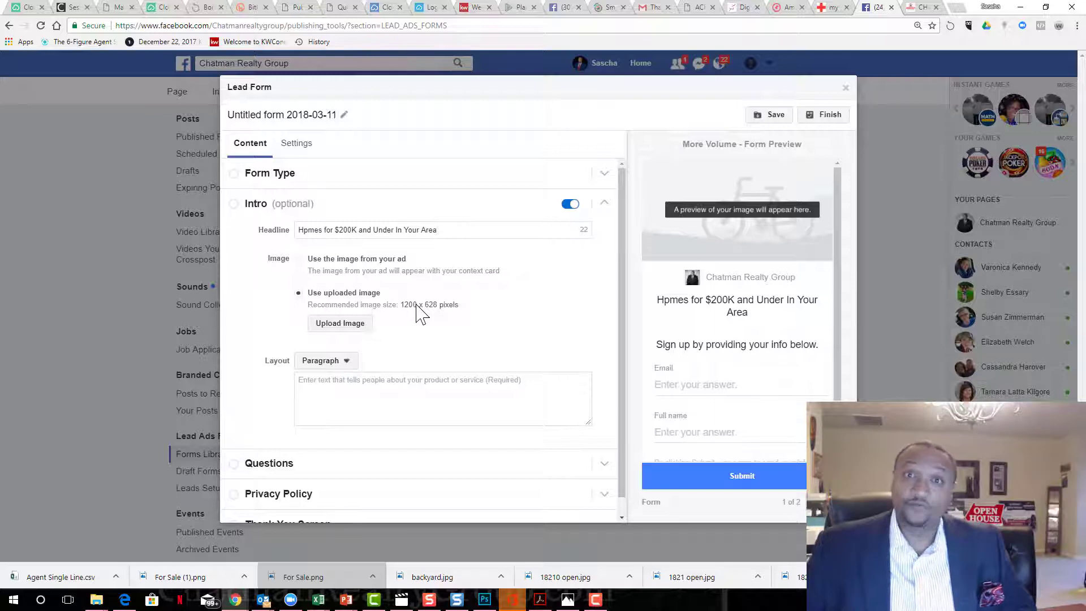
click(346, 323)
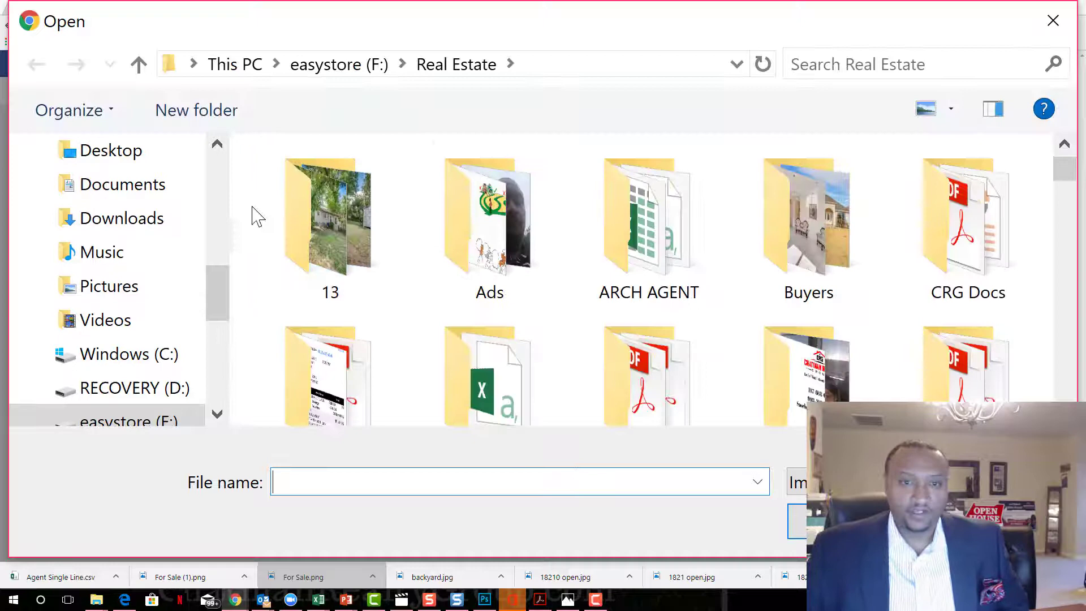
scroll(125, 195, up, 3)
scroll(219, 170, up, 3)
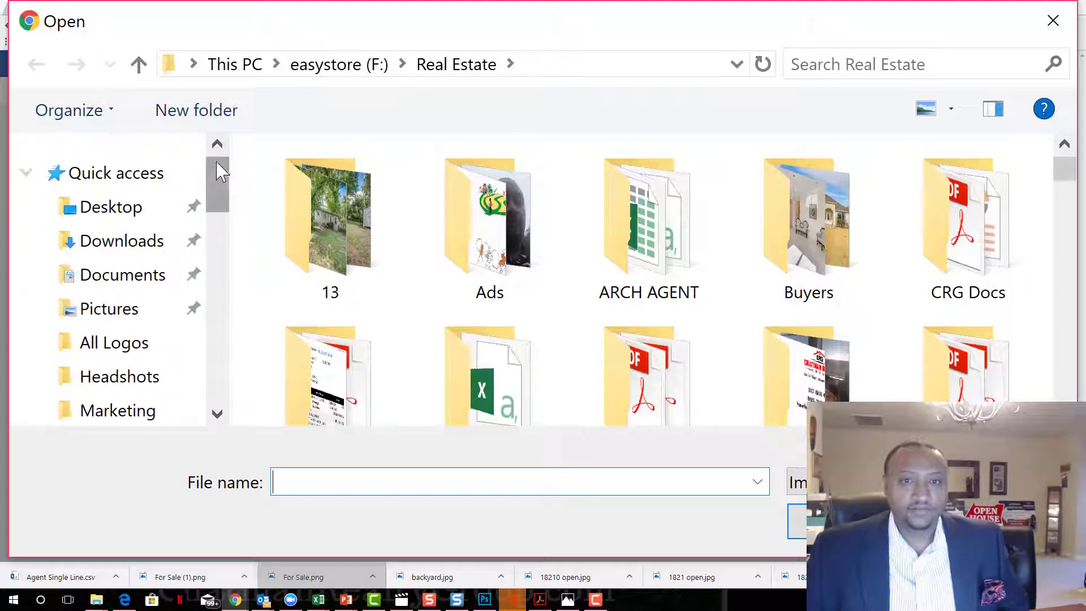
click(123, 311)
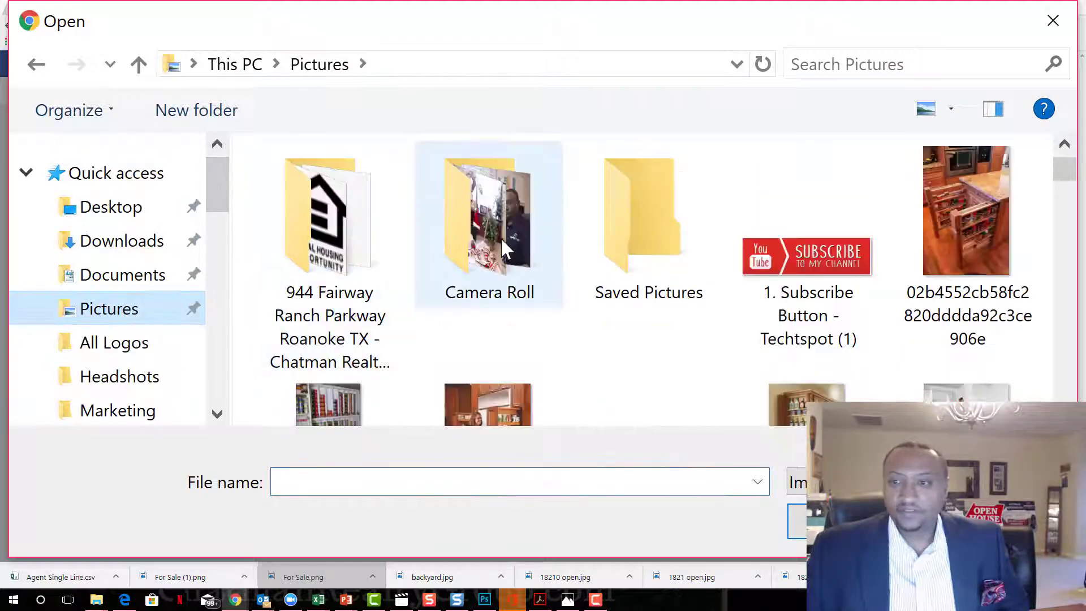
scroll(501, 243, down, 5)
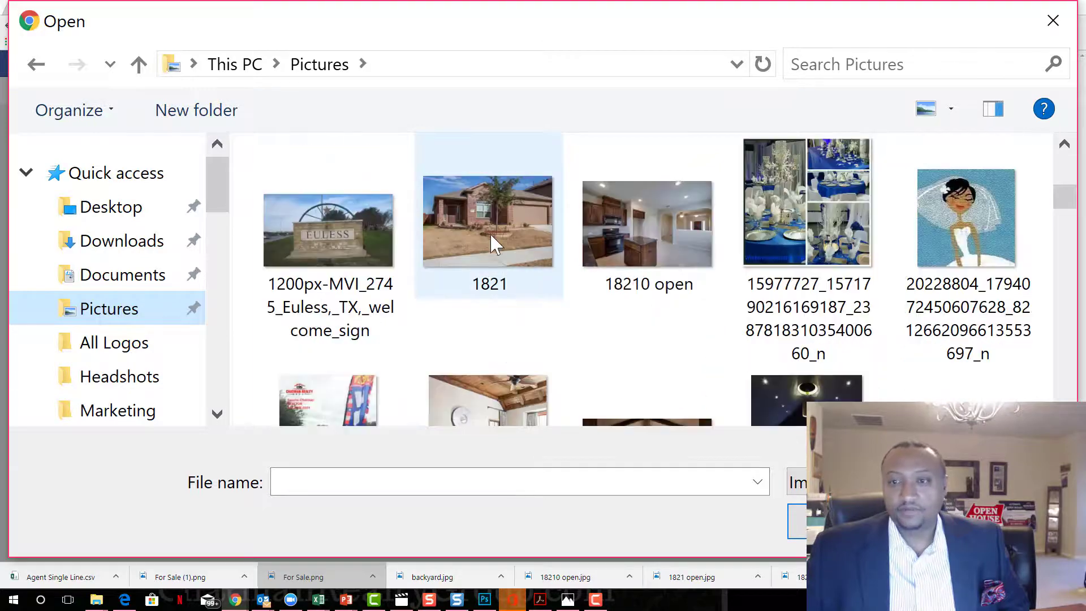
double_click(502, 244)
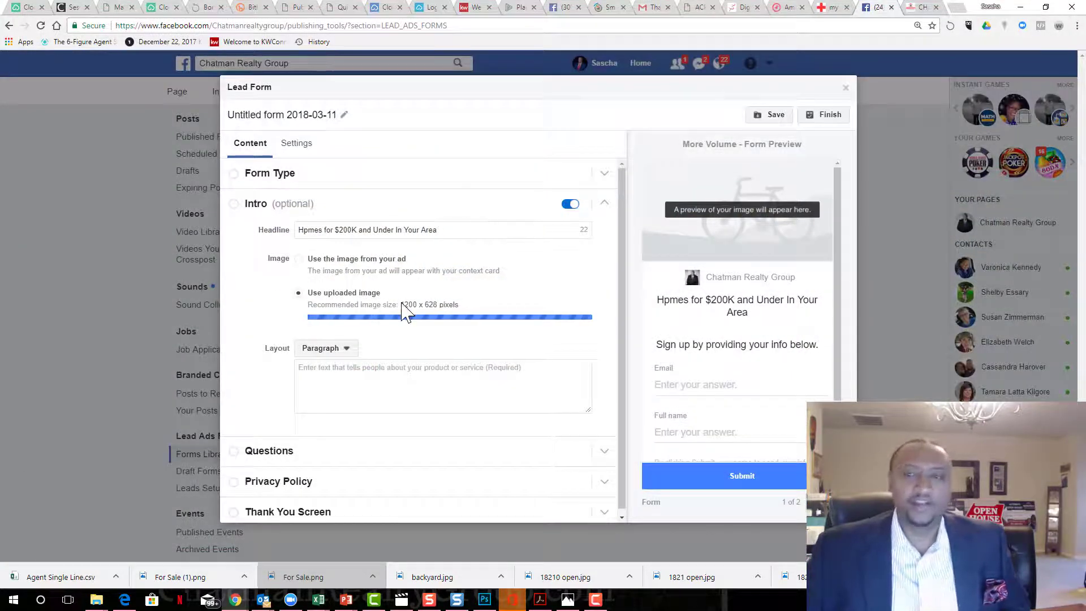
click(365, 398)
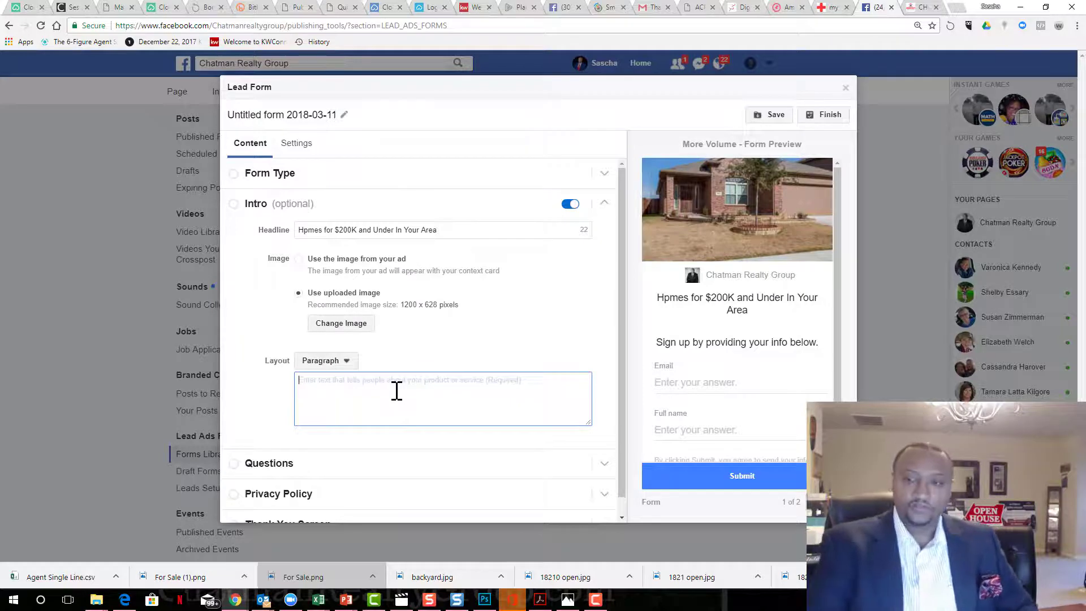
Step: Complete the intro paragraph 'I've created a list of homes just for you!', fixing the 'jsut' typo
text(I've createed)
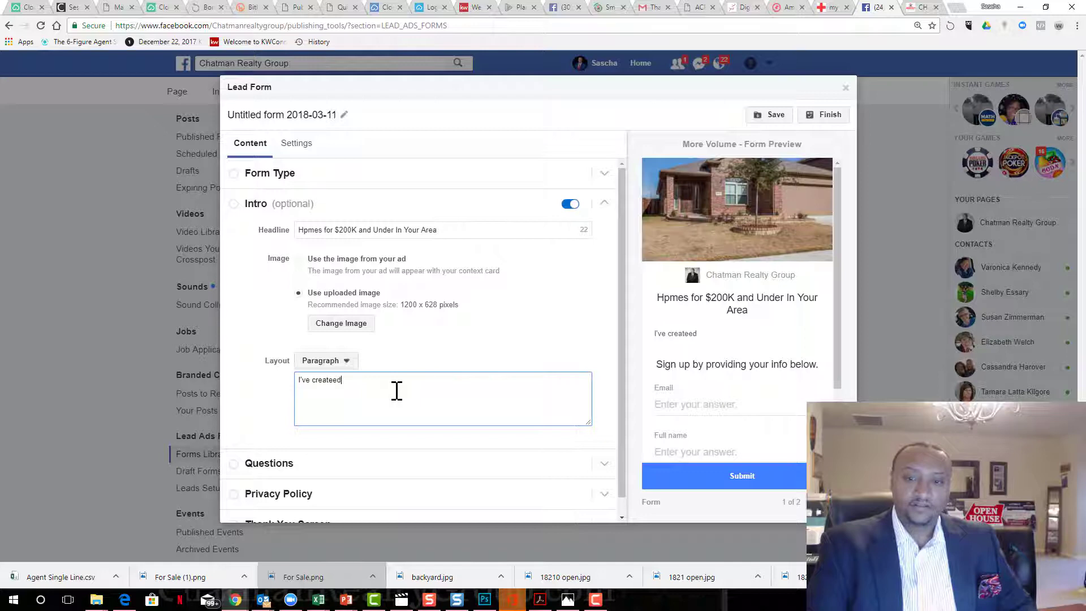
key(BackSpace)
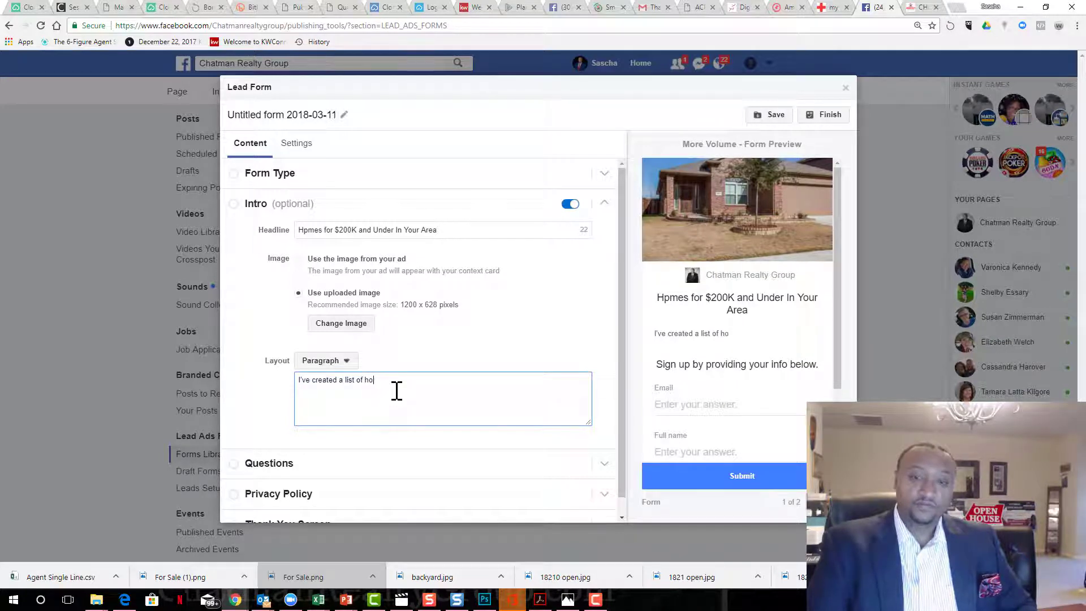
text(t for y)
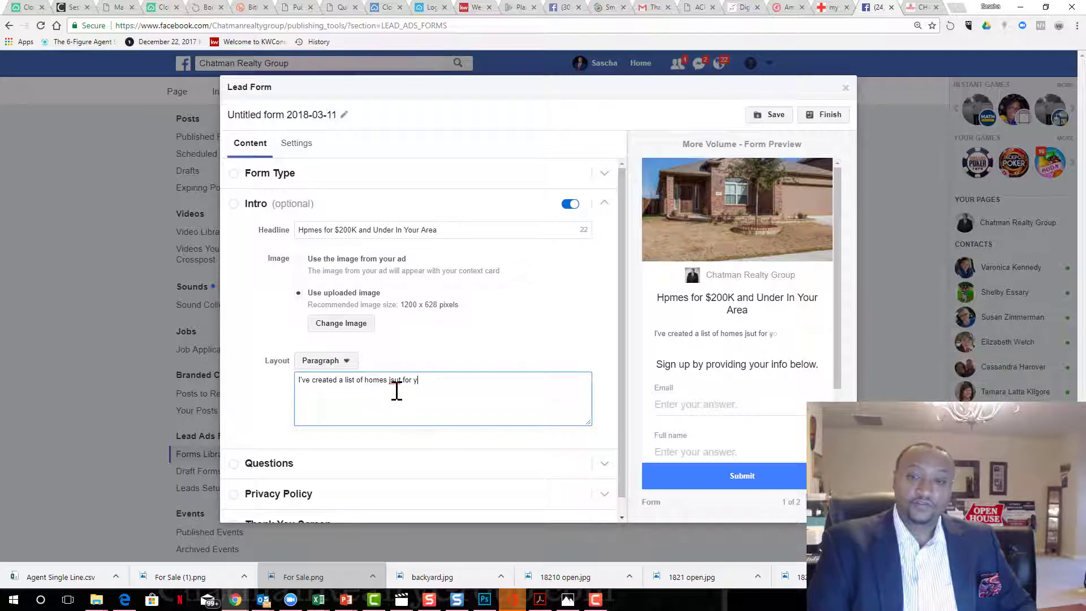
text(ou!)
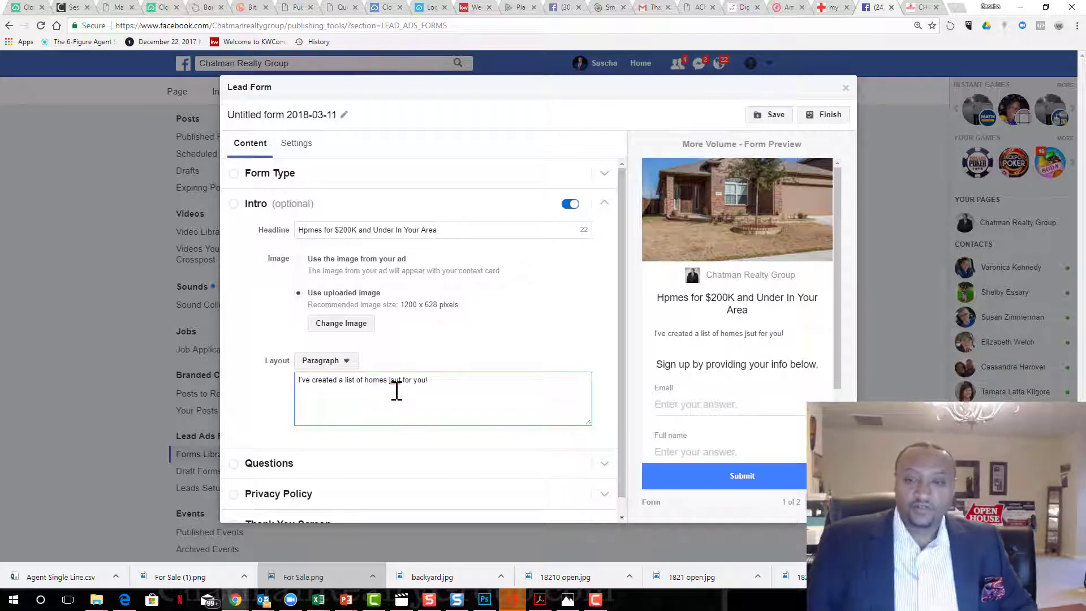
key(Left)
key(Left)
key(Left)
key(Left)
key(Left)
key(Left)
key(Left)
key(Left)
key(Left)
key(Left)
key(Left)
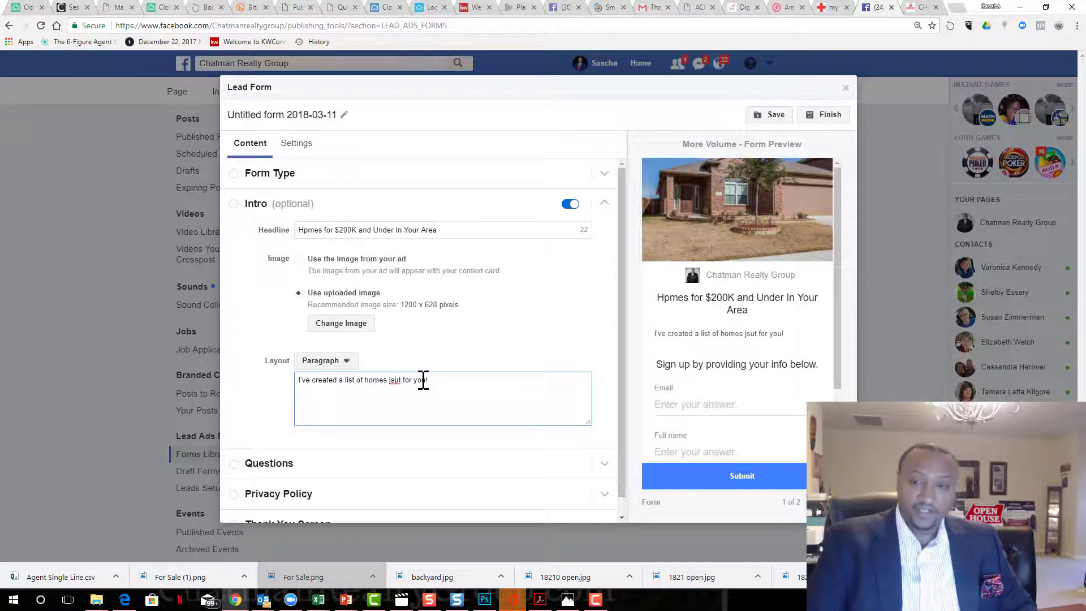
key(BackSpace)
key(Right)
text(s)
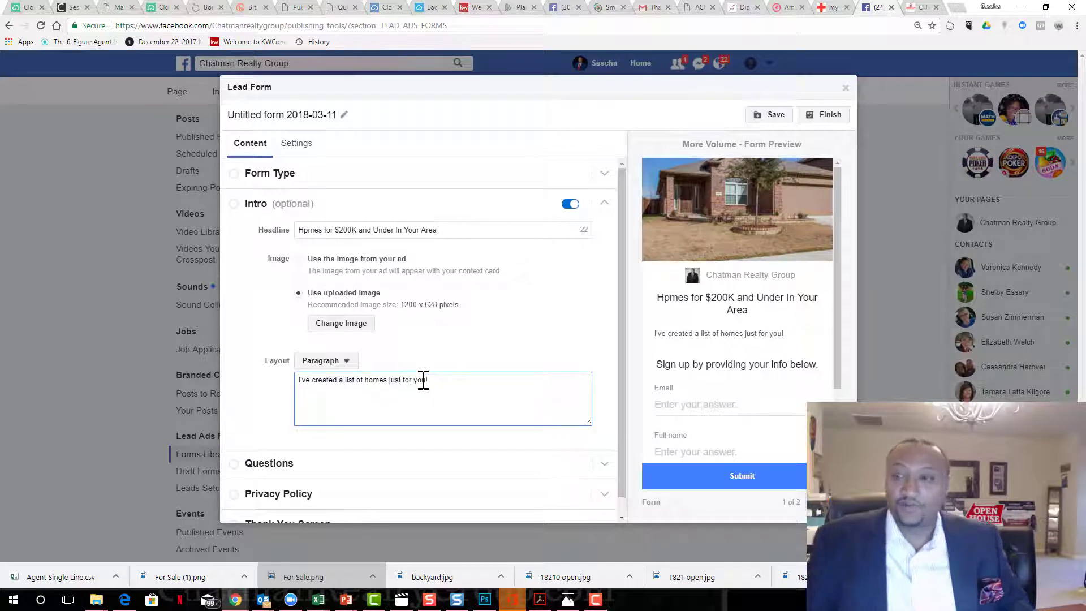
click(465, 360)
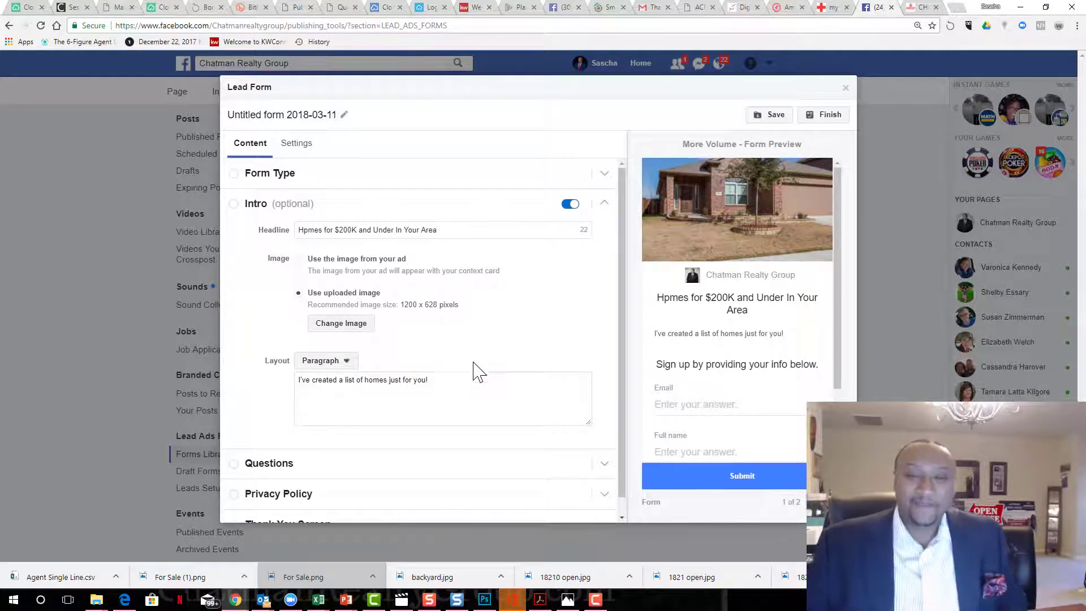
scroll(453, 441, down, 1)
Step: In Questions, check Phone number under Contact Fields
click(269, 446)
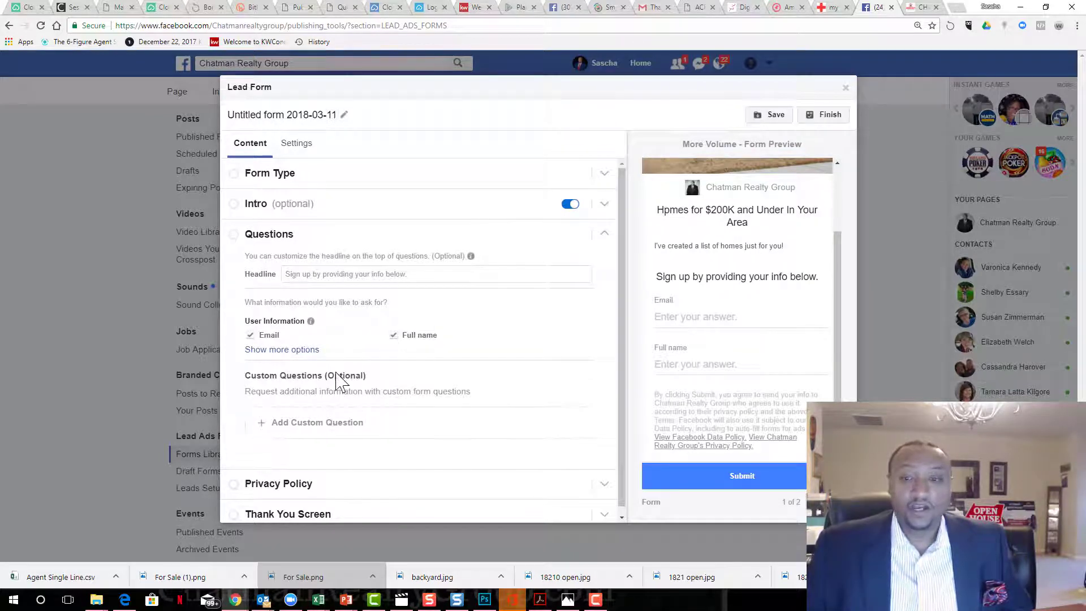
click(283, 350)
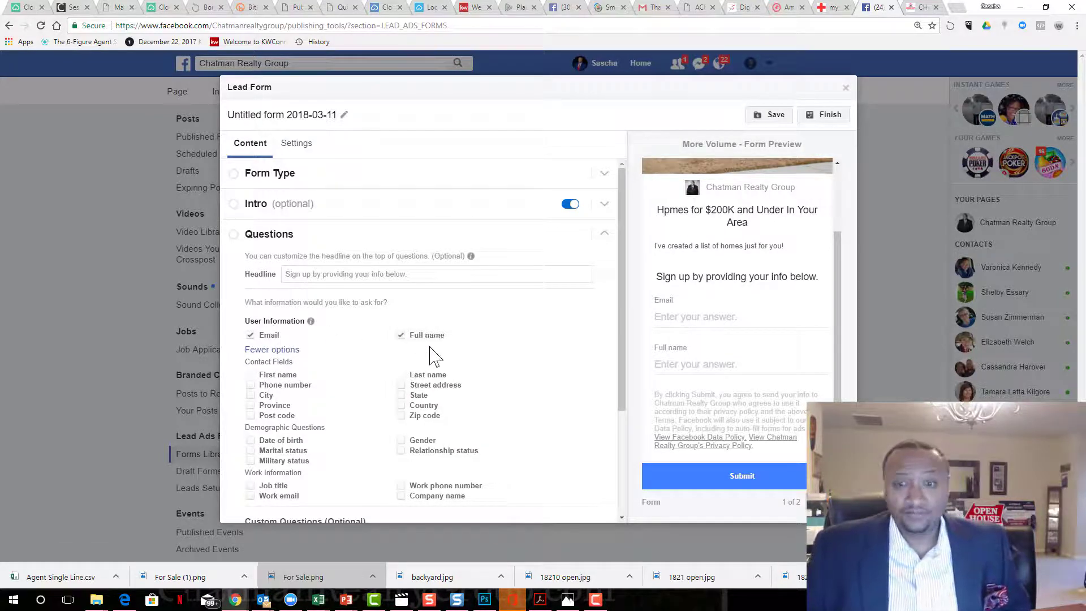
click(251, 385)
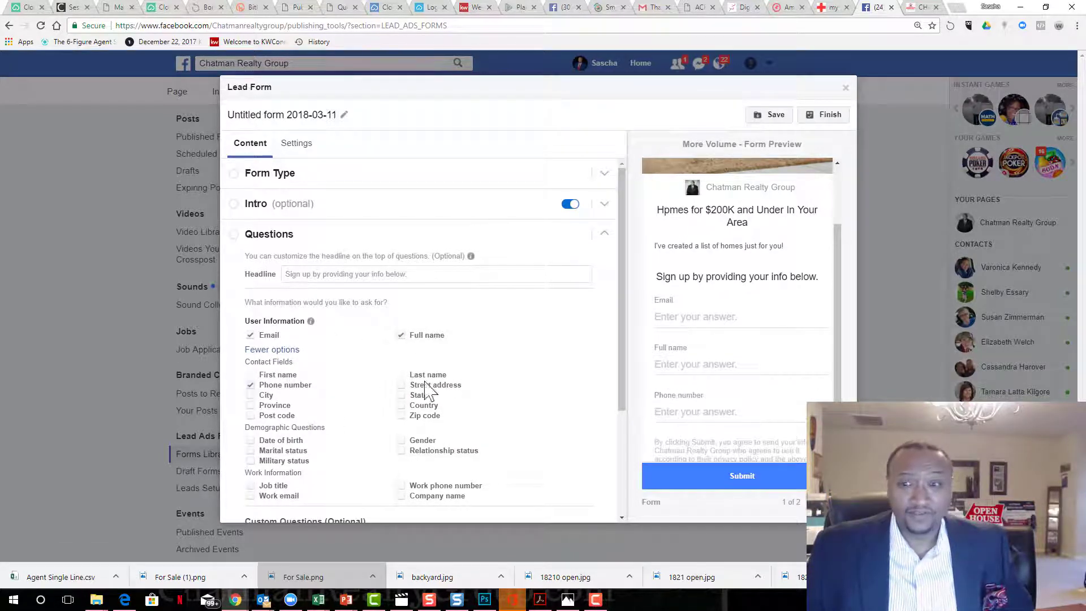
scroll(556, 377, down, 2)
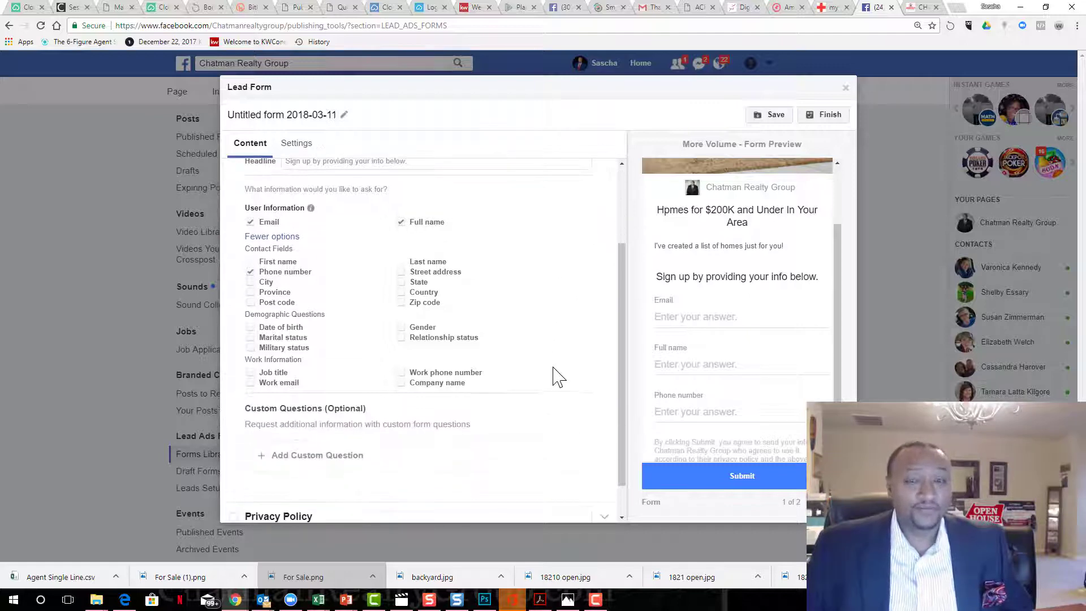
scroll(436, 417, down, 1)
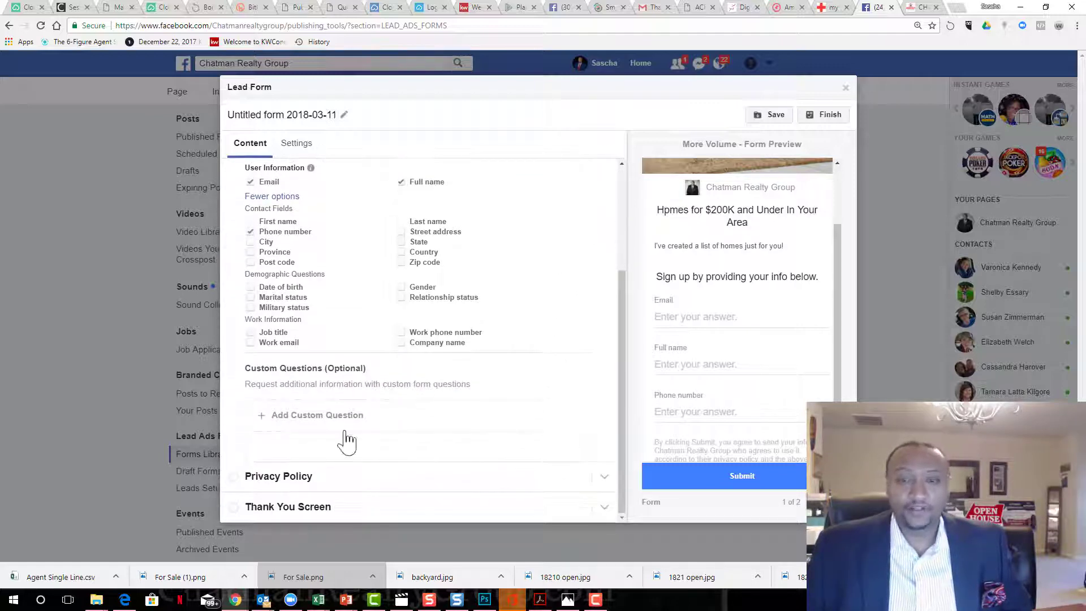
Step: Add a multiple-choice question with answers Now, 0-3 months, 3-6 months, 6 months or more
click(292, 419)
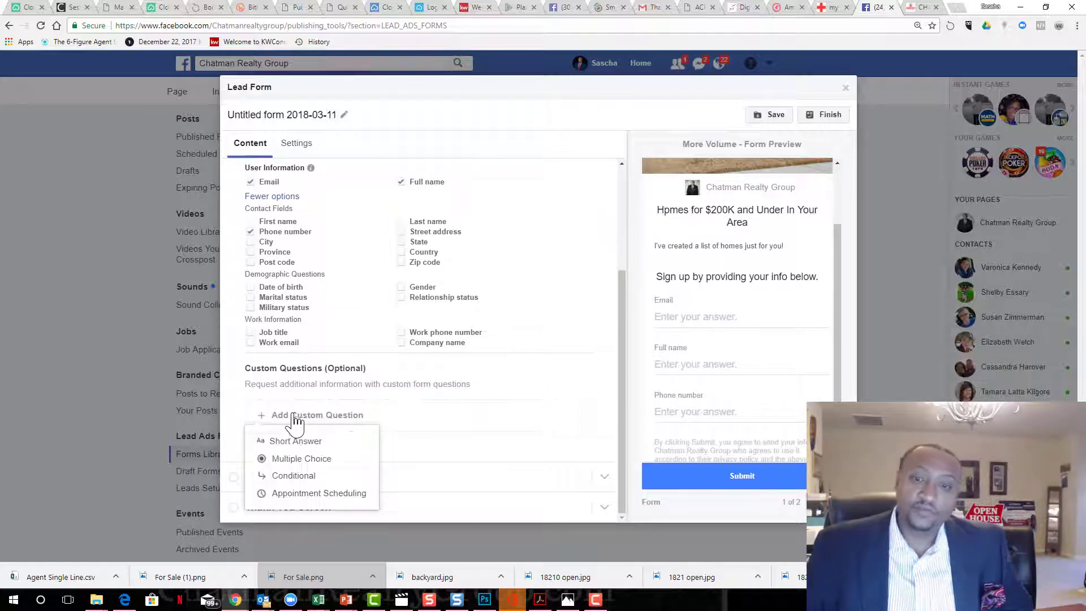
click(301, 459)
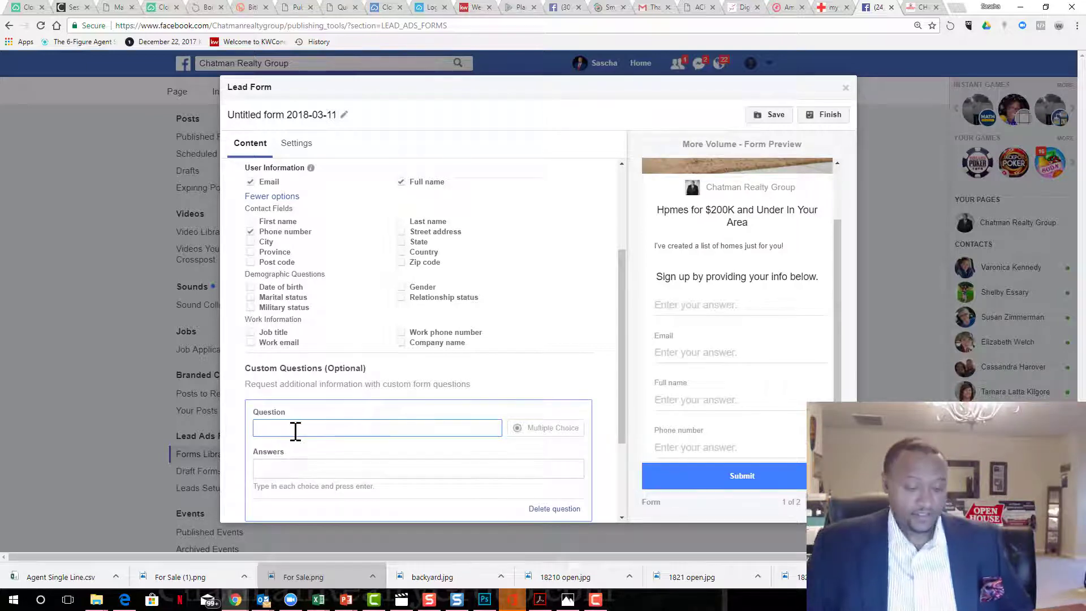
text(How)
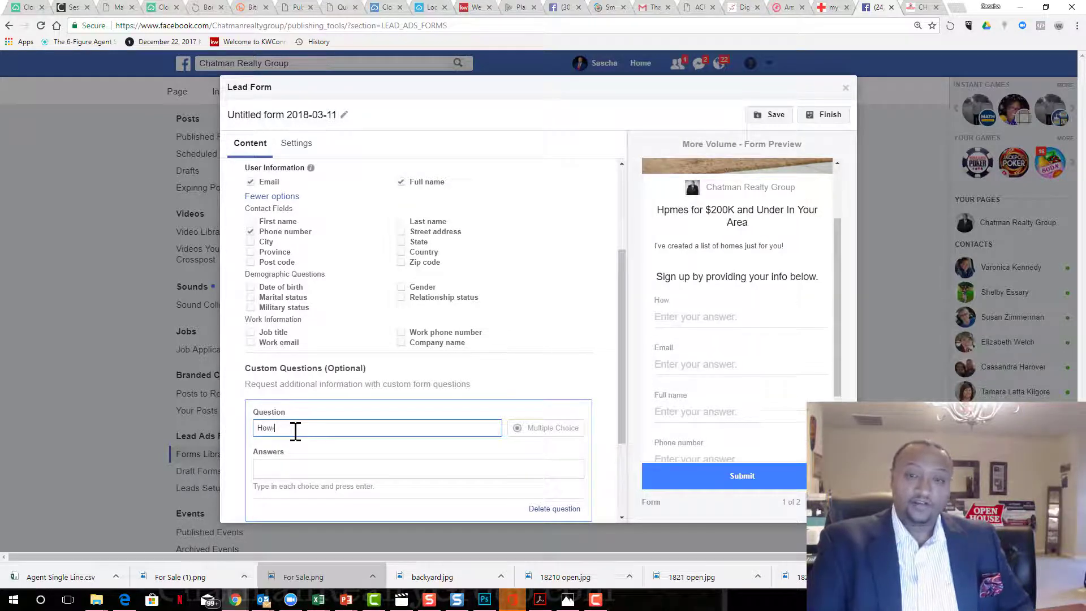
text( soon are you looking to buy a house?)
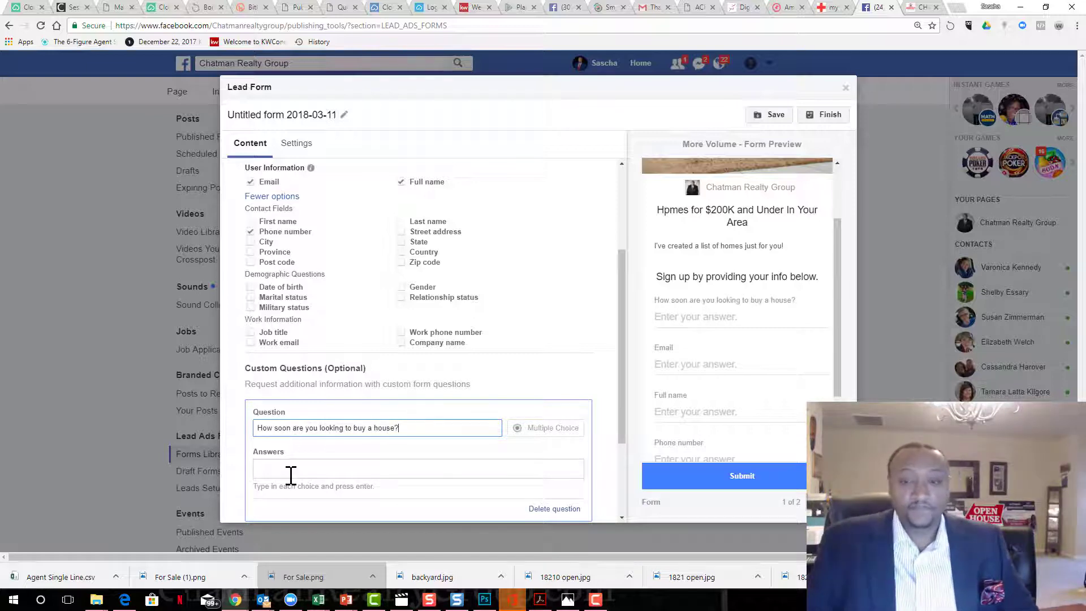
click(291, 474)
text(N)
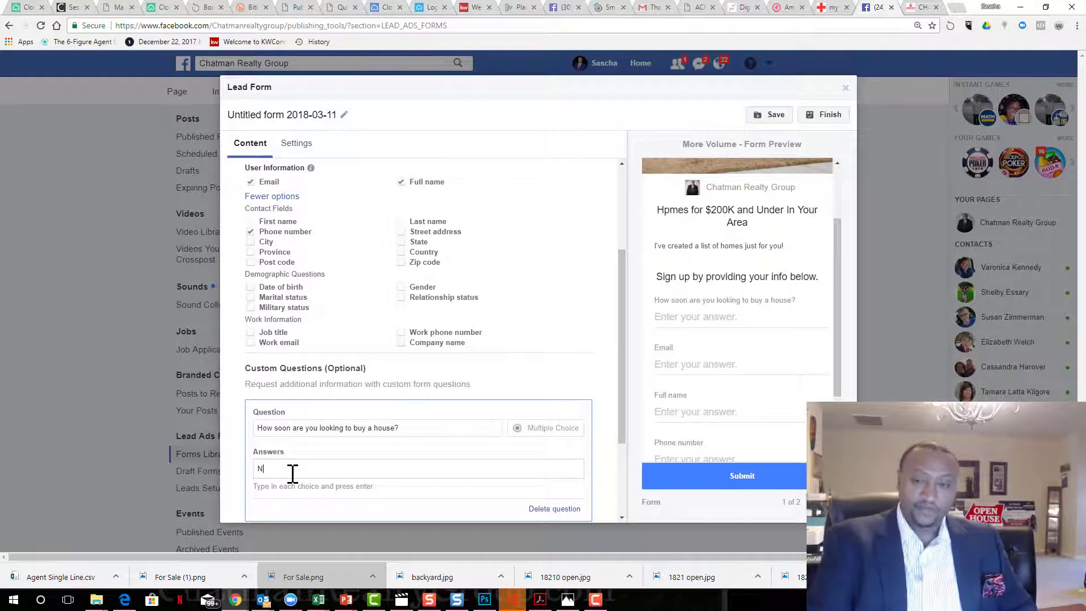
text(Ow)
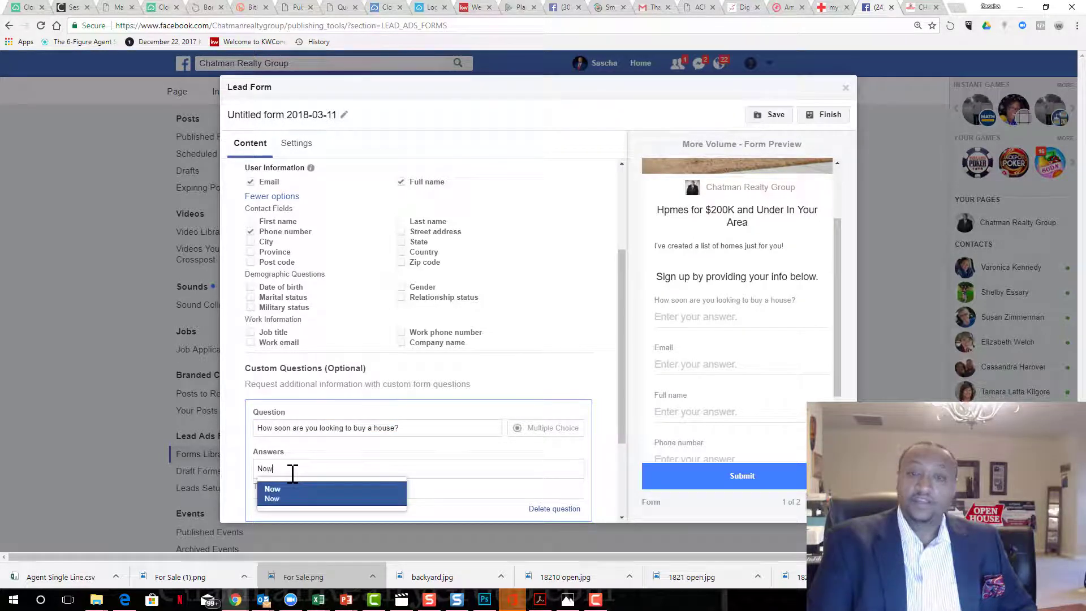
key(Return)
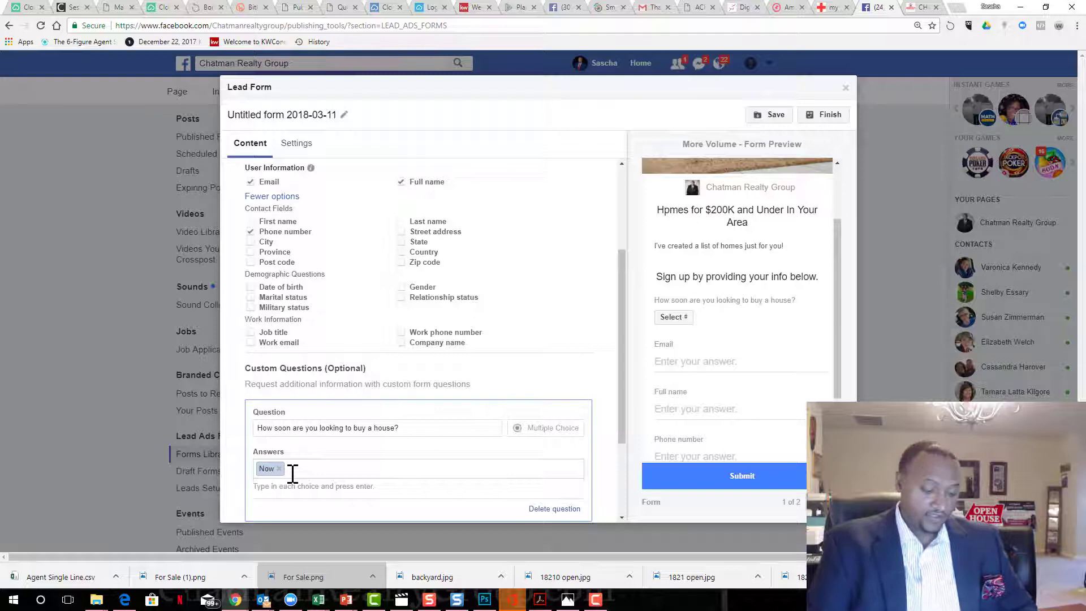
text(0-3)
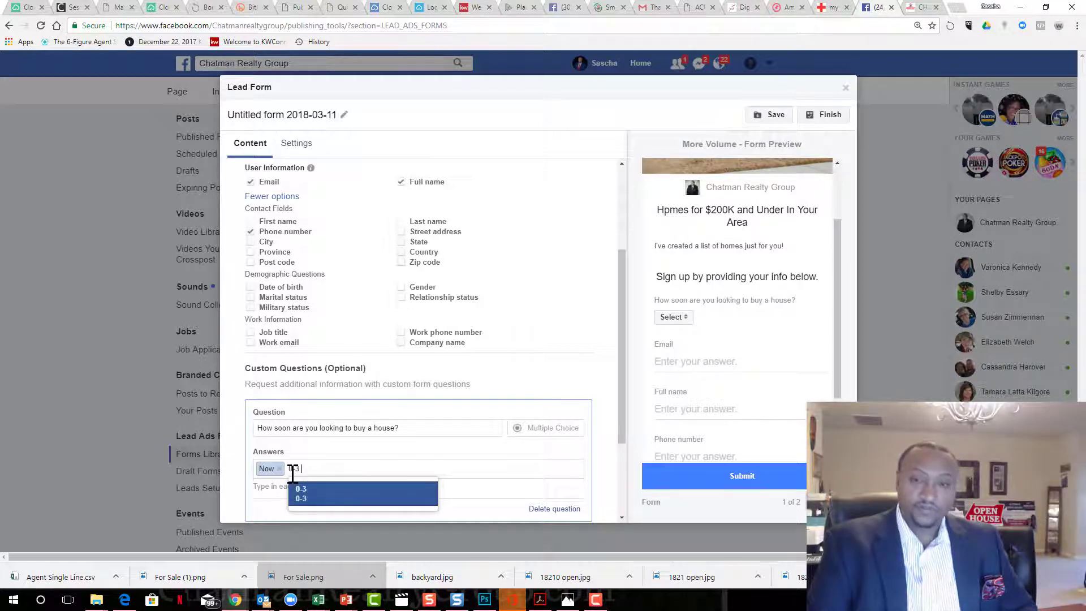
text( months)
key(Return)
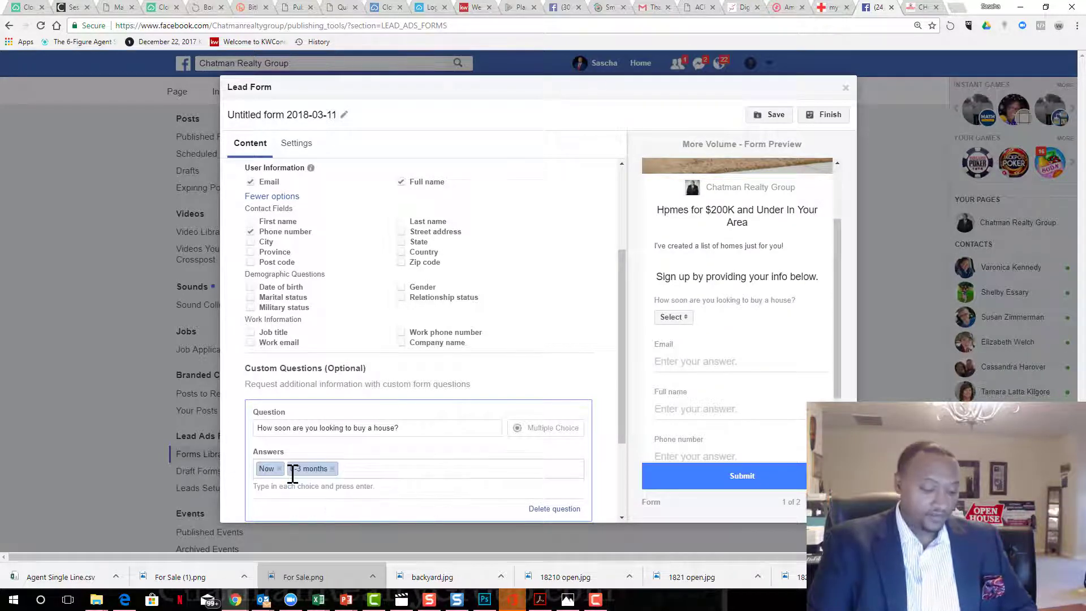
text(3-6 months)
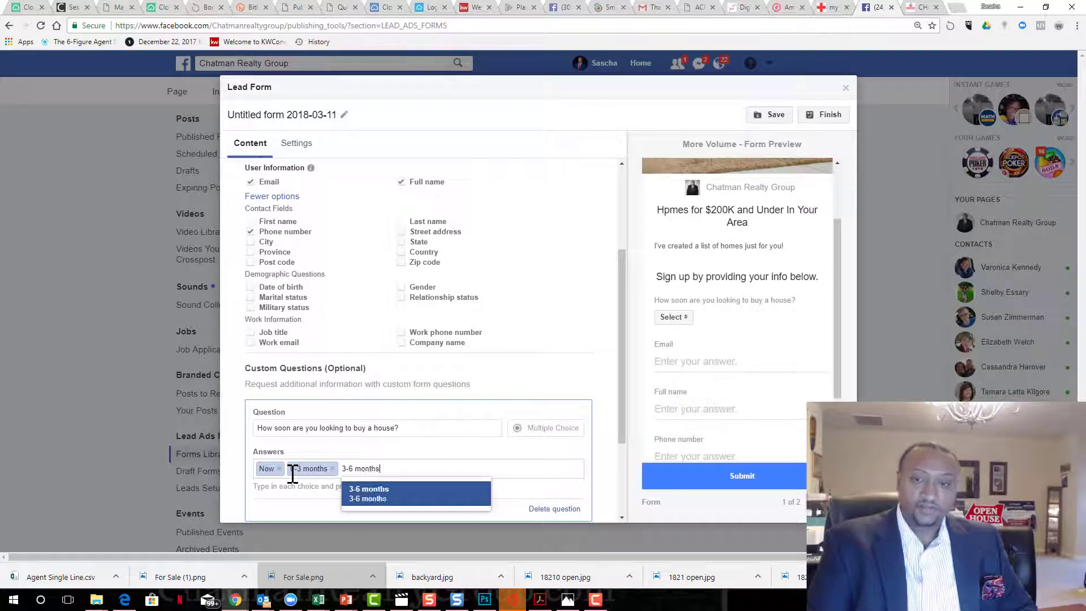
key(Return)
text(6 mon)
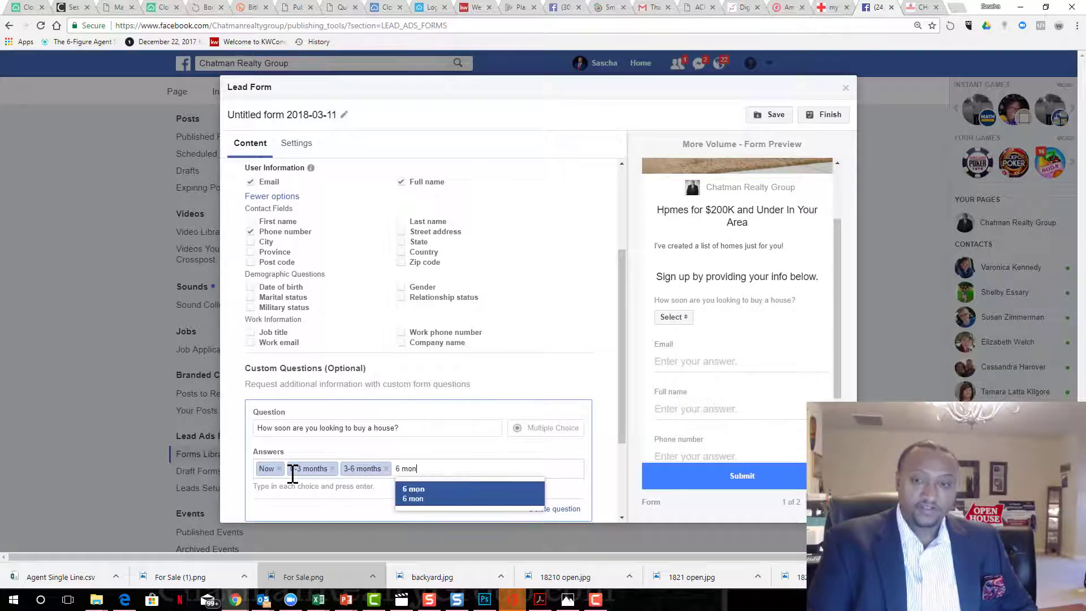
text(ths o)
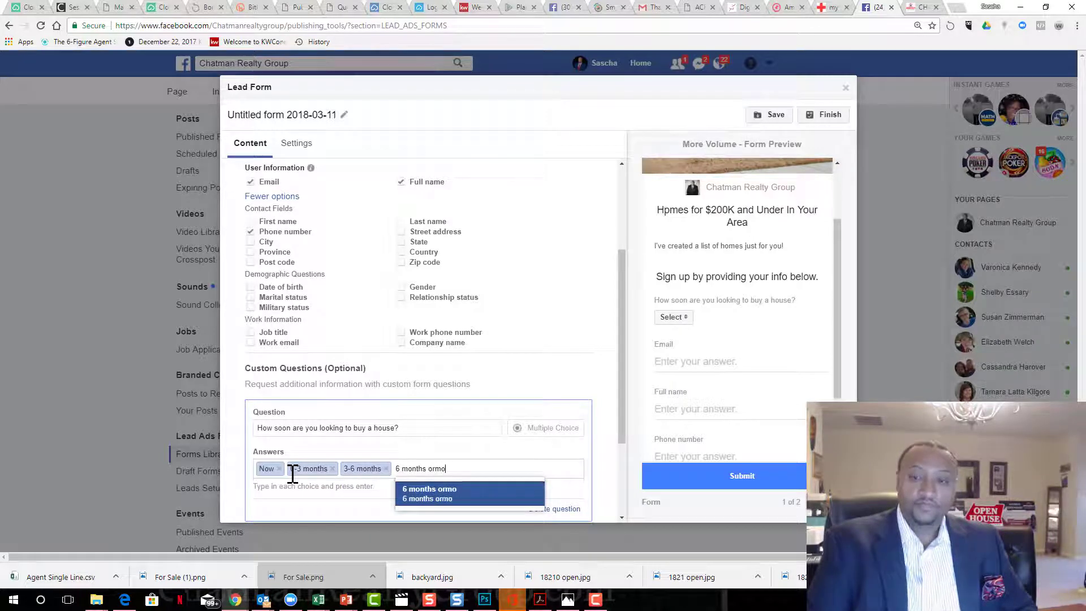
text(r more)
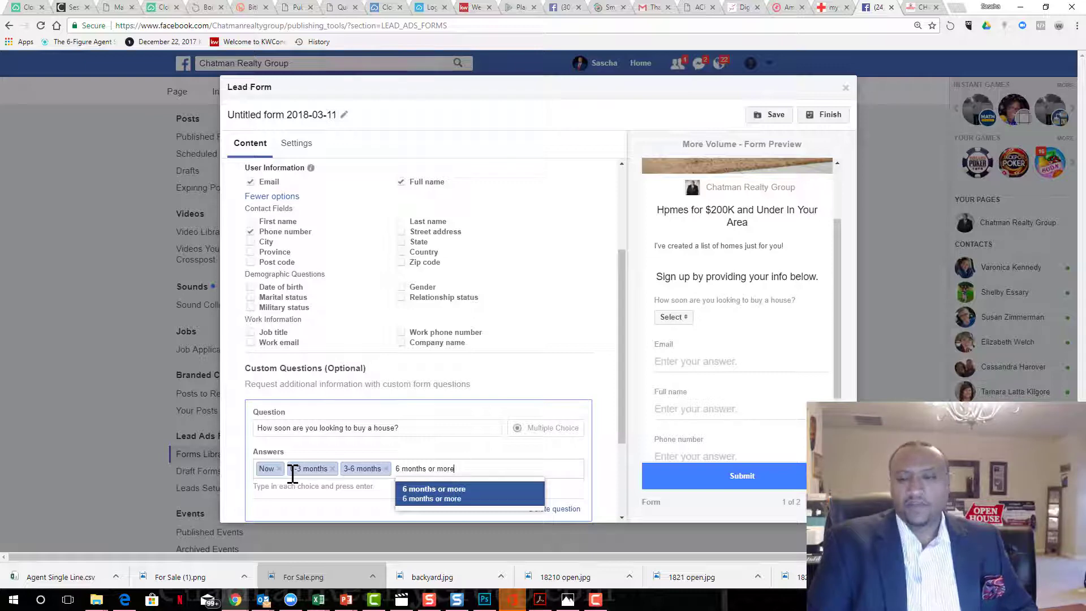
key(Return)
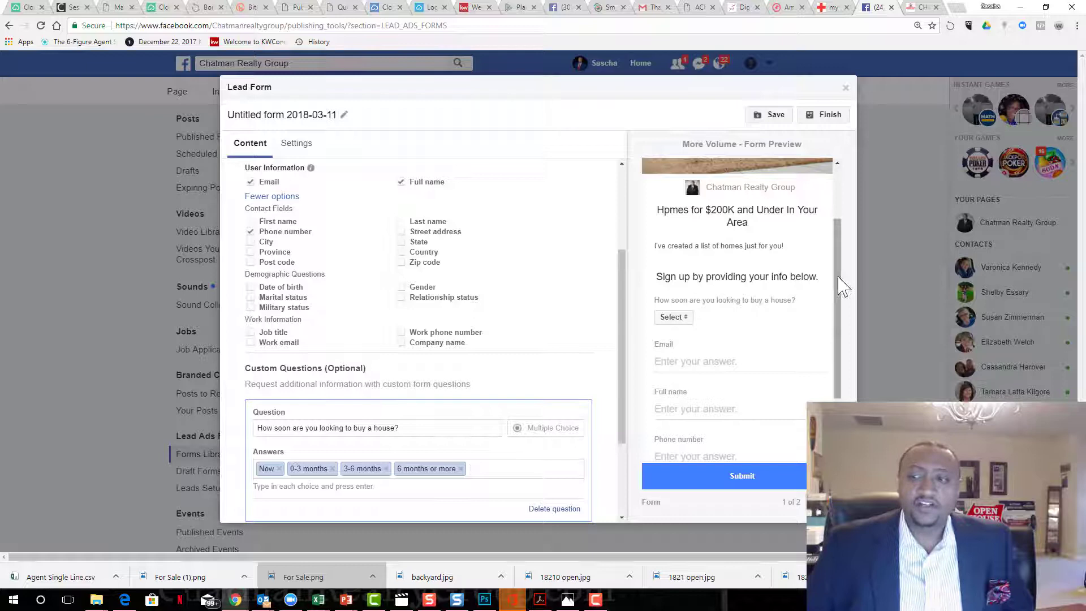
Step: Check the answer options in the preview, then expand the Privacy Policy section
drag(840, 282, 726, 298)
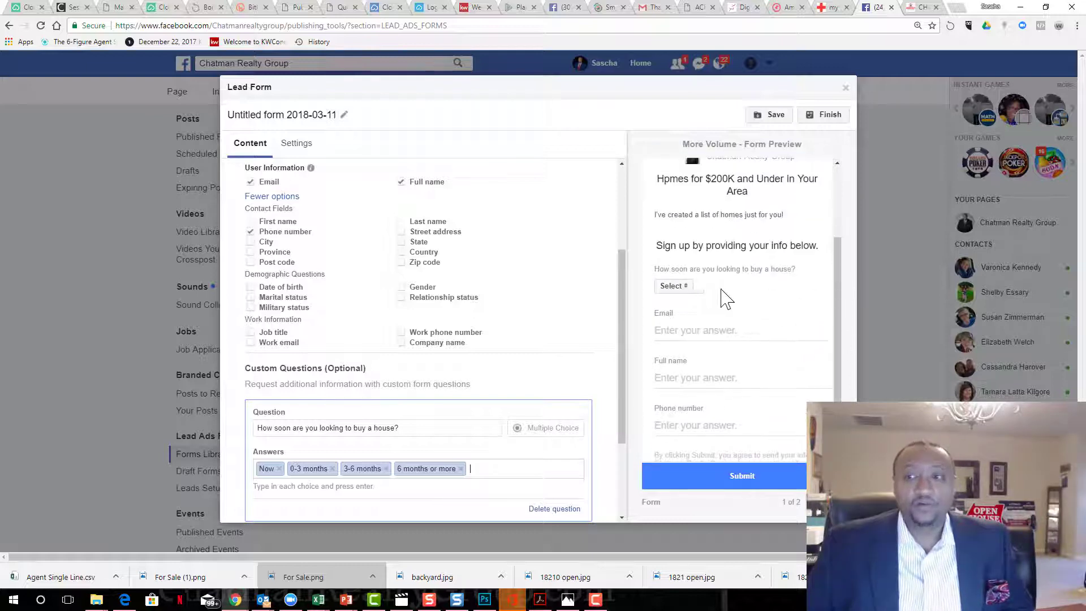
click(682, 287)
click(571, 308)
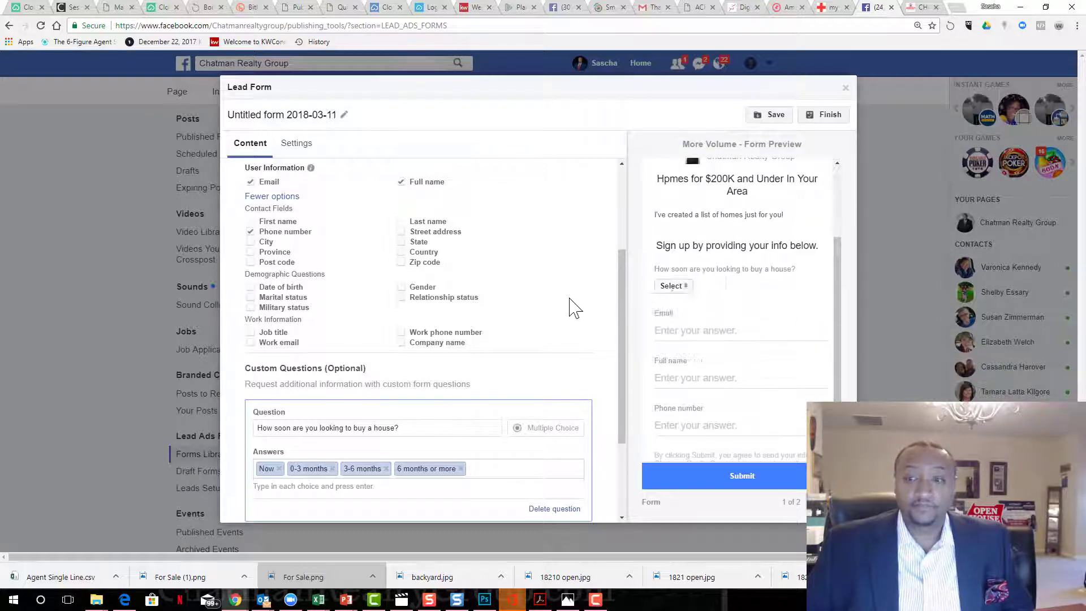
scroll(570, 308, down, 2)
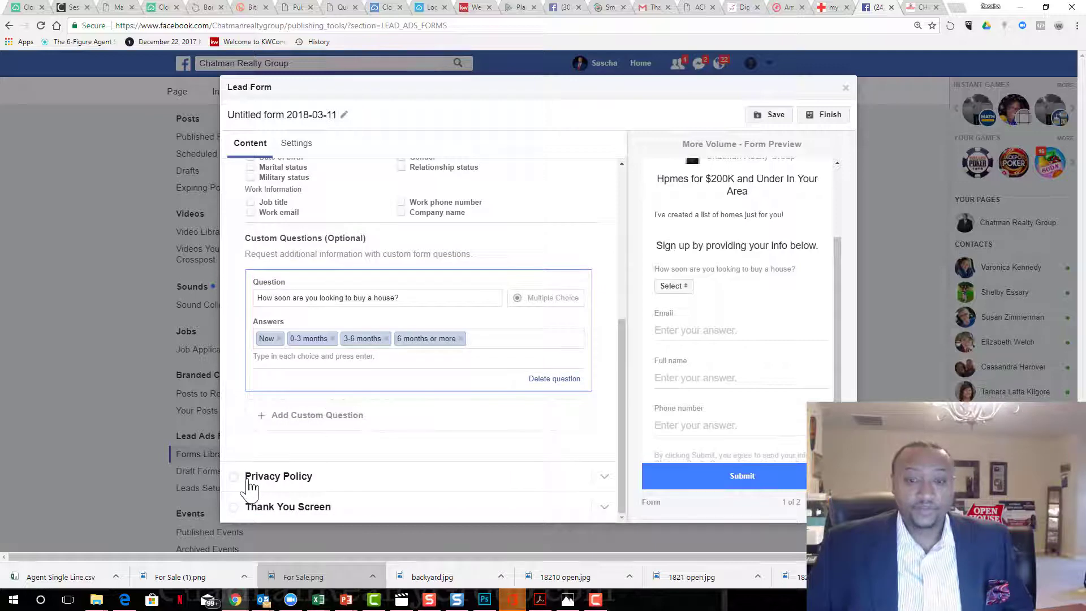
click(249, 482)
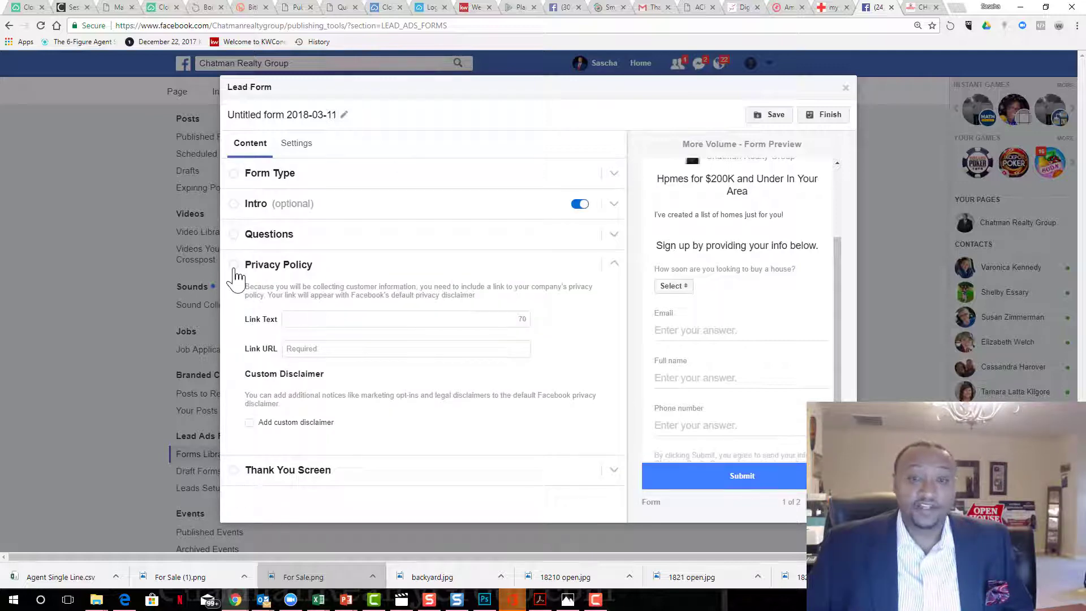
click(238, 277)
click(255, 274)
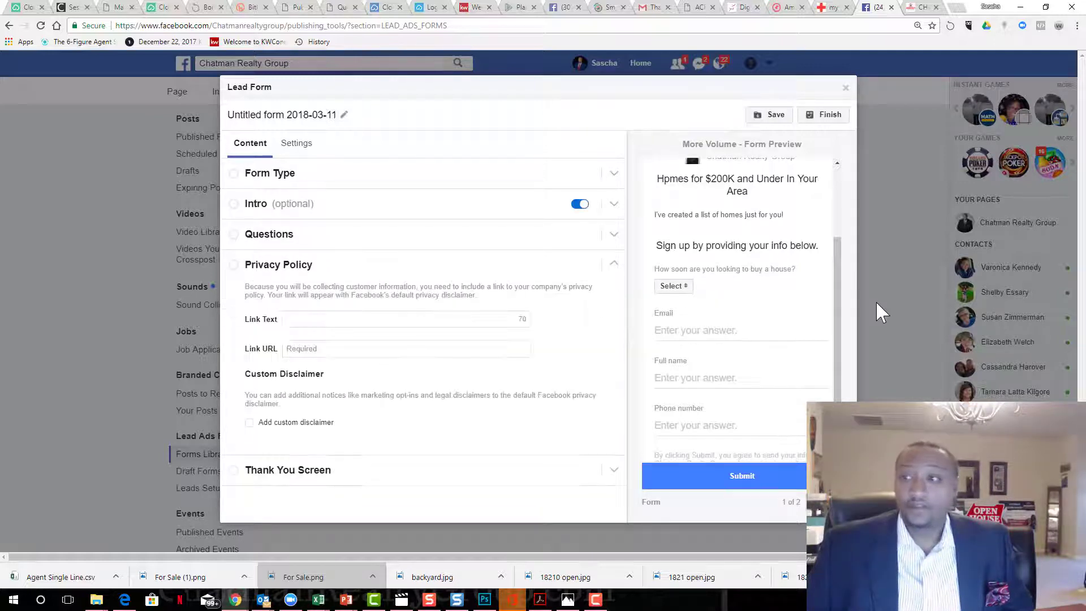
Step: Search Google for 'kw privacy policy' and open the Keller Williams privacy page
click(957, 8)
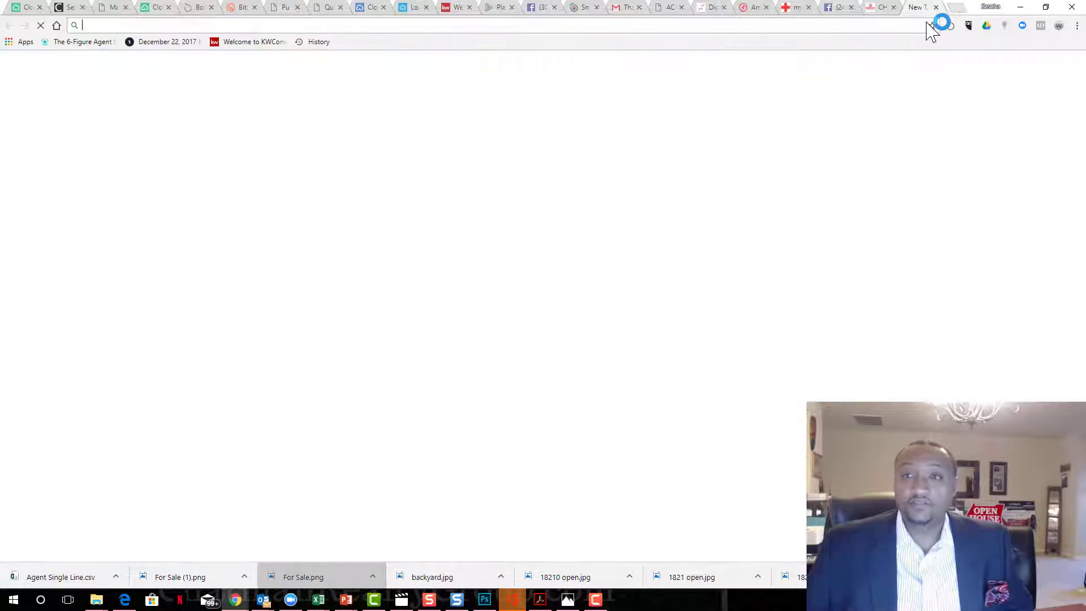
text(kwo)
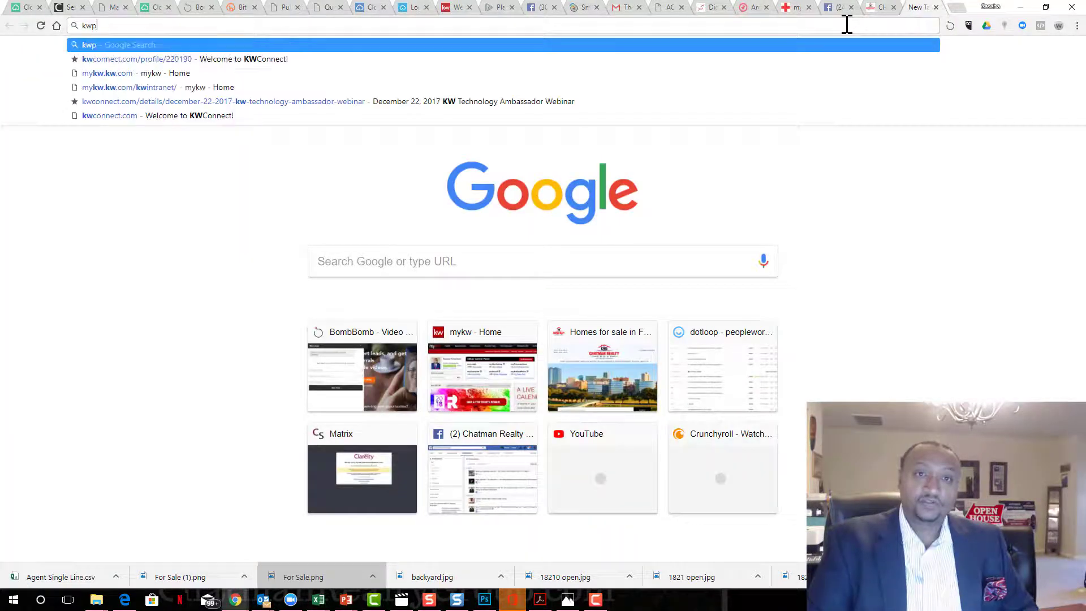
key(BackSpace)
text(priva)
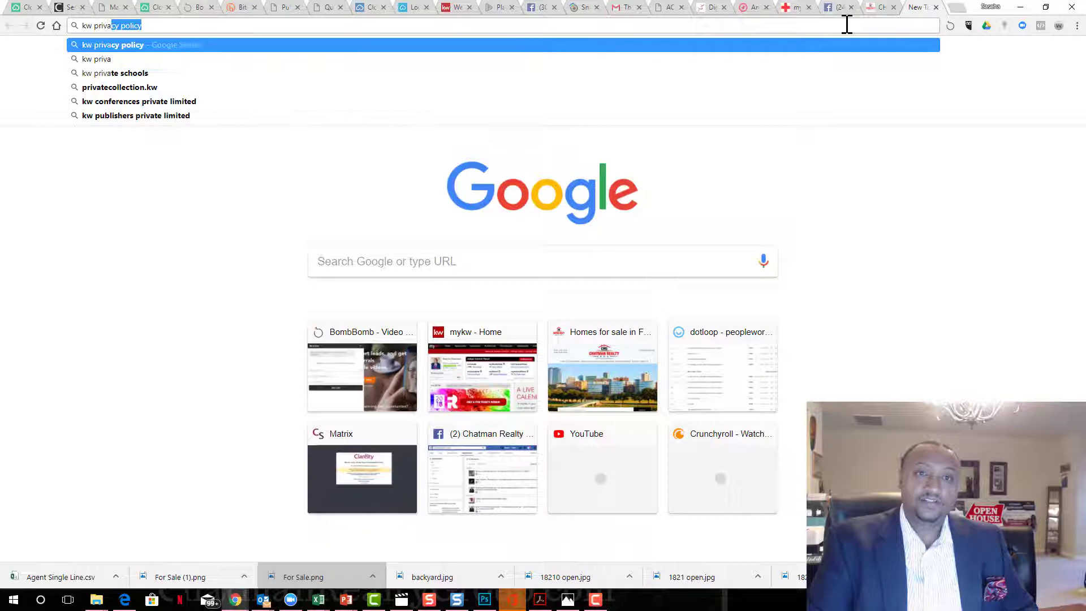
key(Return)
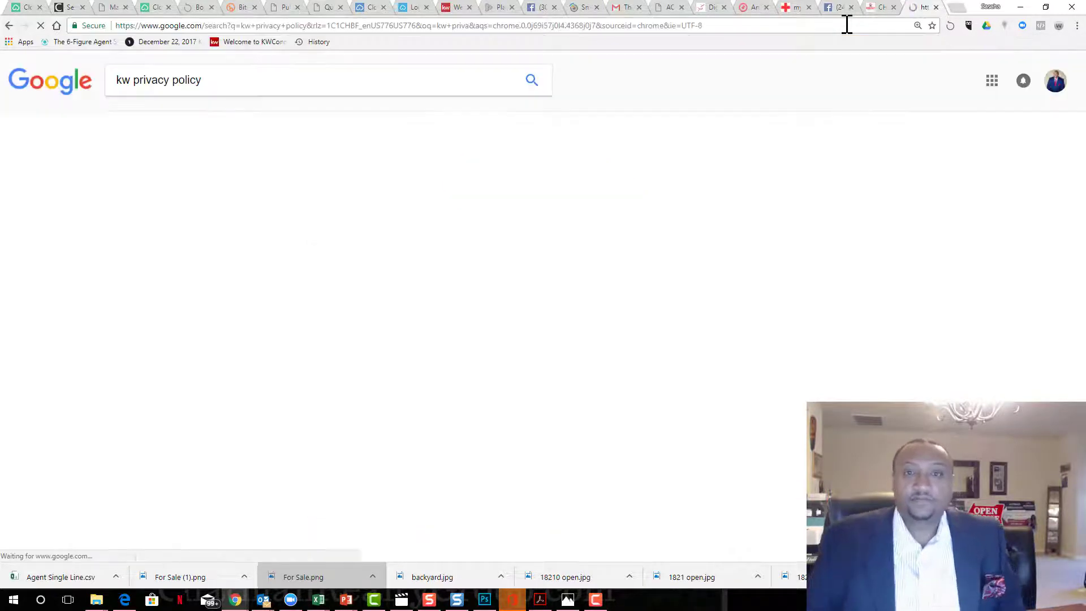
click(234, 180)
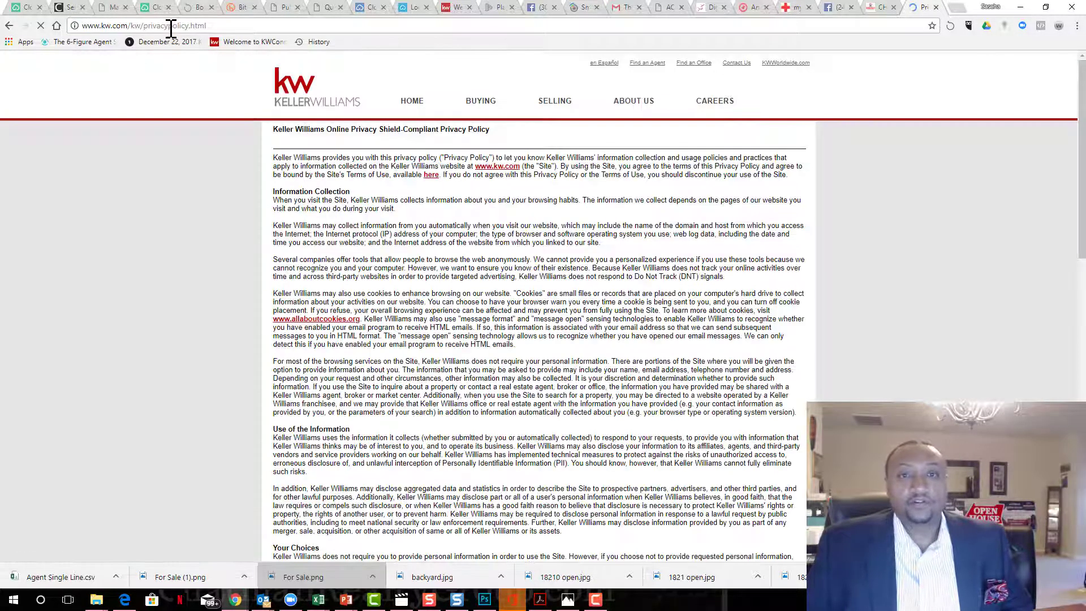
click(171, 27)
right_click(170, 27)
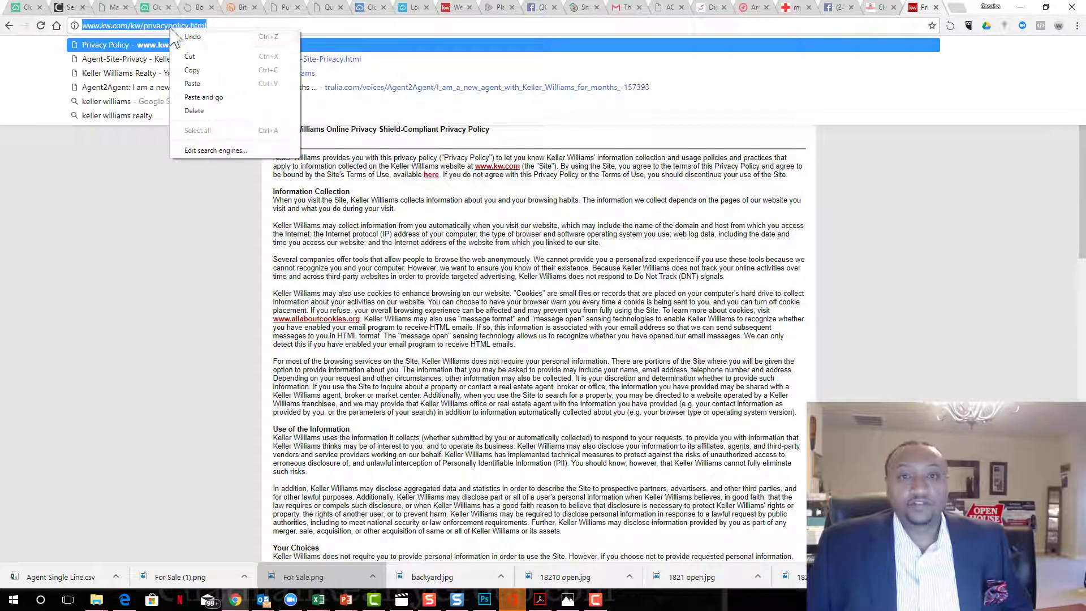
click(195, 67)
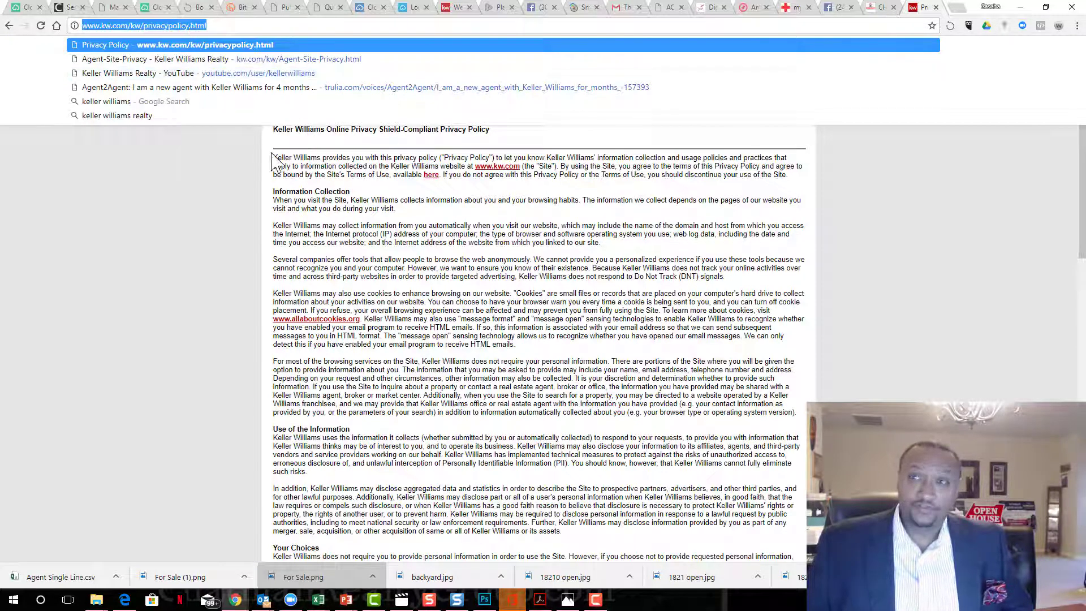
click(877, 10)
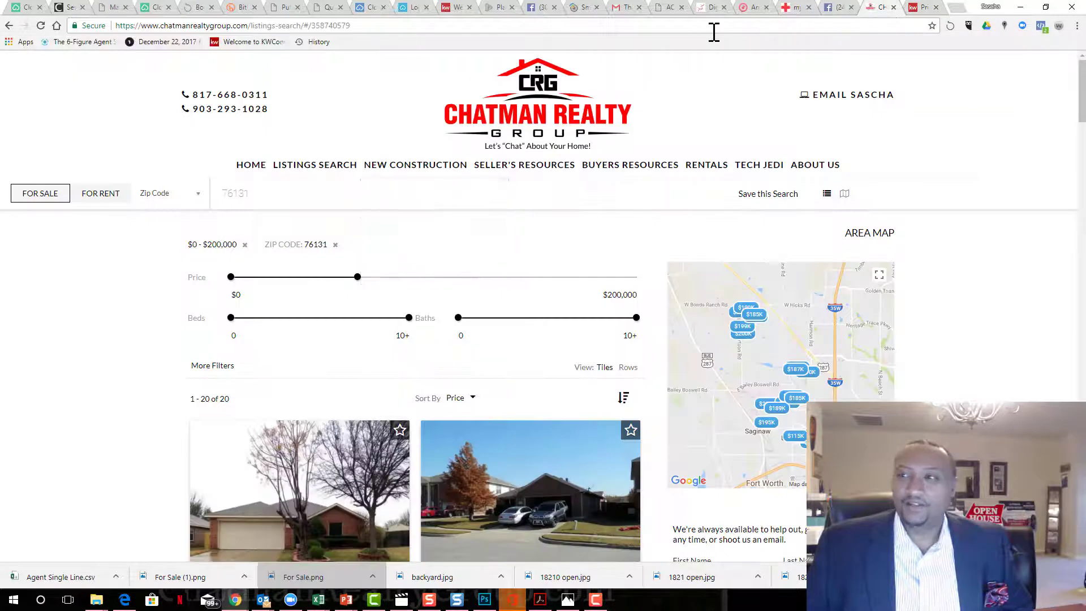
Step: Paste the Keller Williams privacy URL as the Link URL and set Link Text to 'Privacy Policy'
click(836, 7)
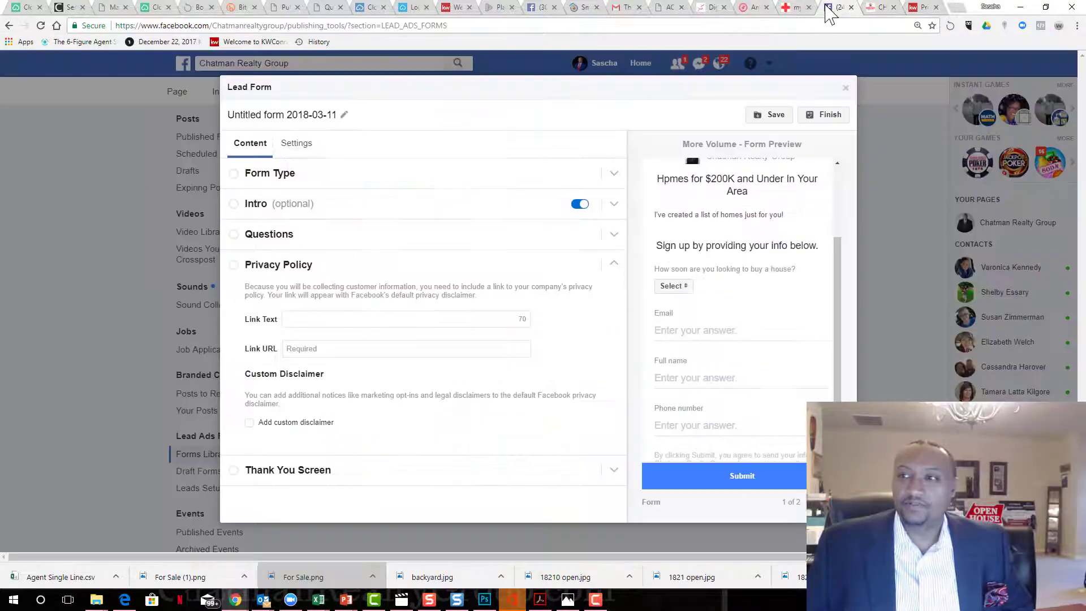
click(296, 349)
right_click(296, 350)
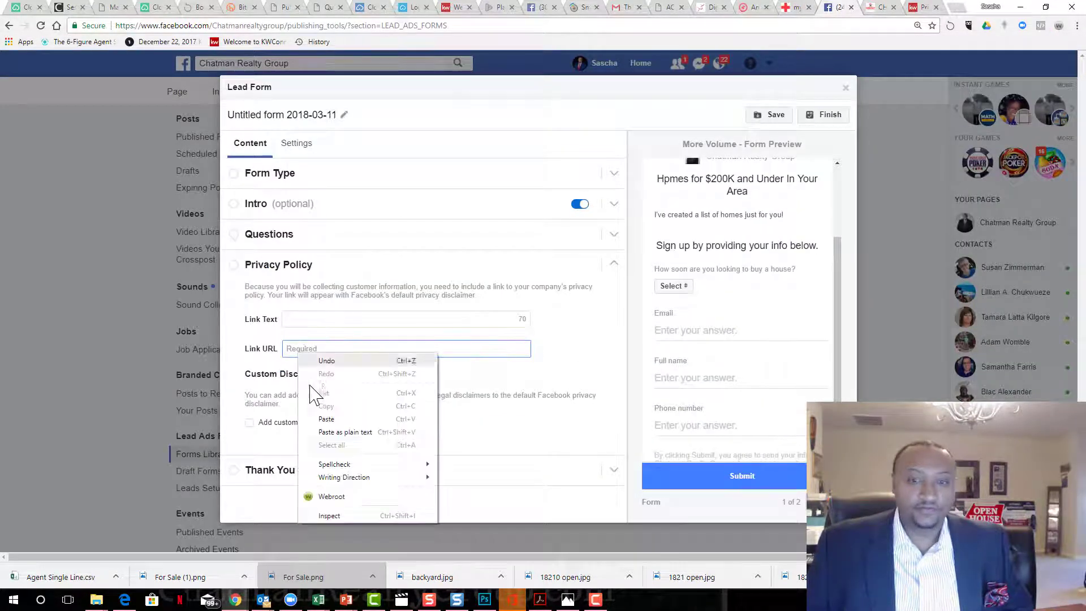
click(327, 419)
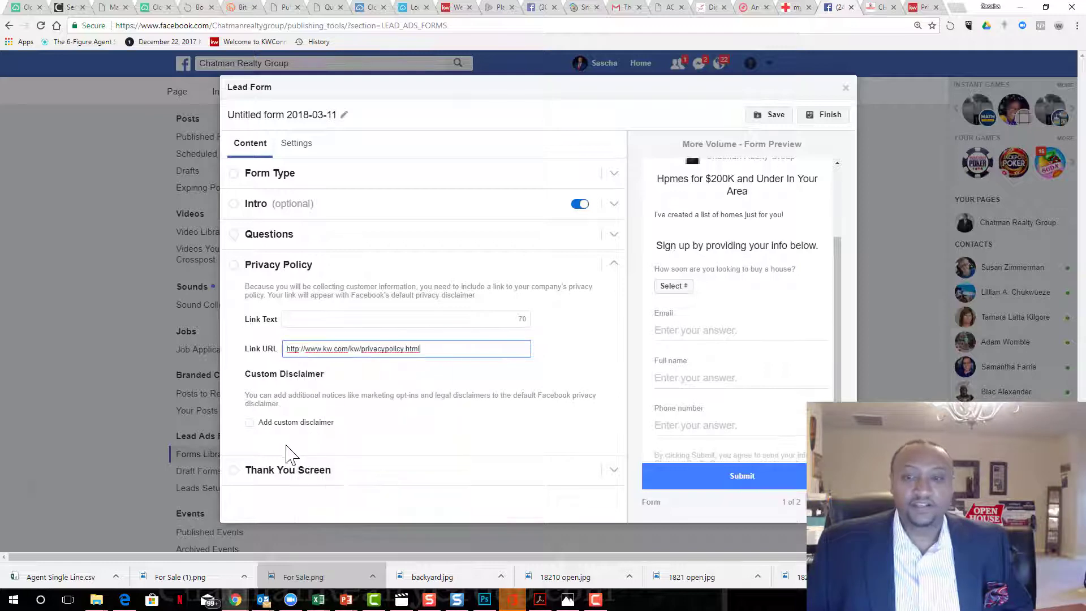
click(301, 321)
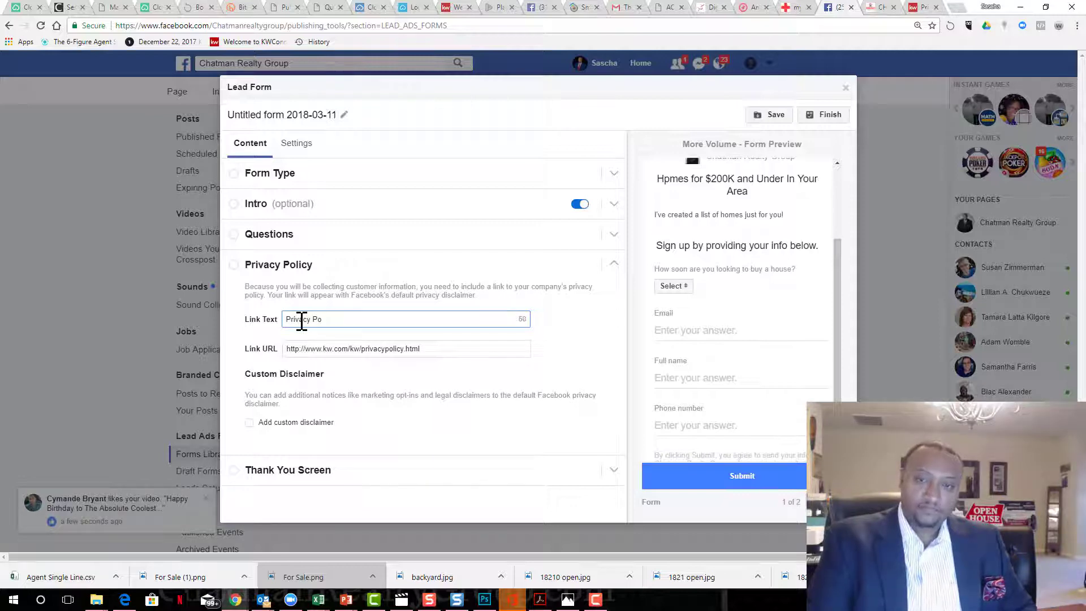
text(Privacy Policy)
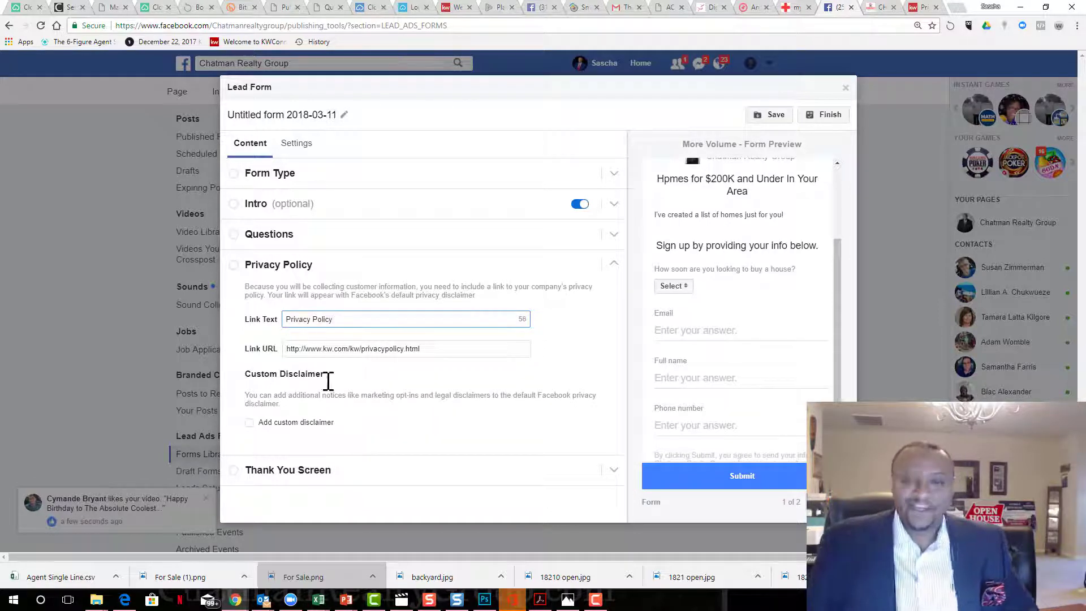
click(377, 431)
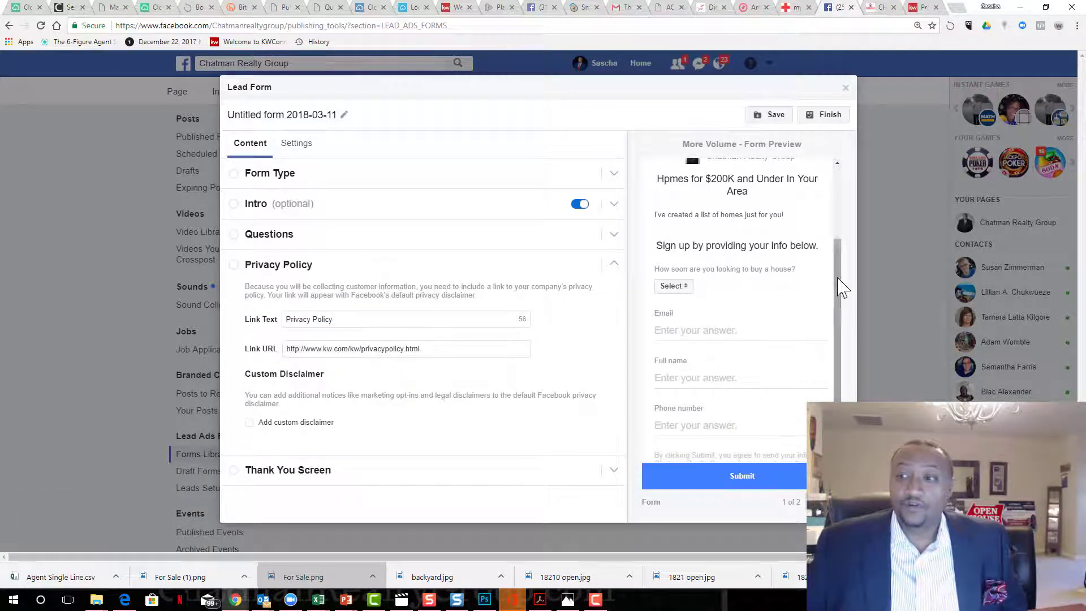
scroll(837, 286, up, 3)
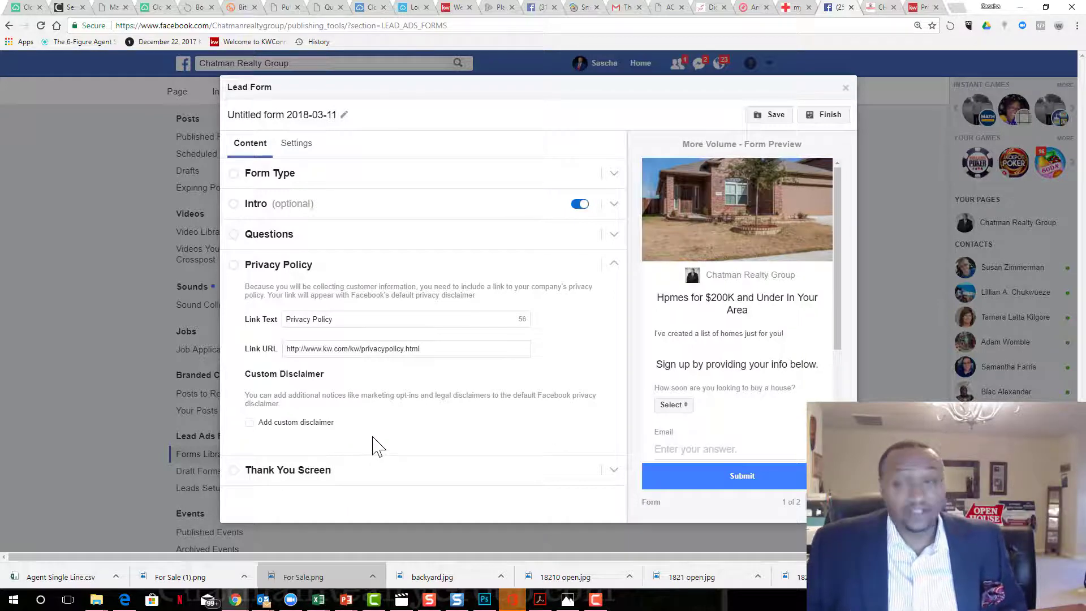
Step: Expand the Thank You Screen settings, then switch to the Bitly links page
click(275, 471)
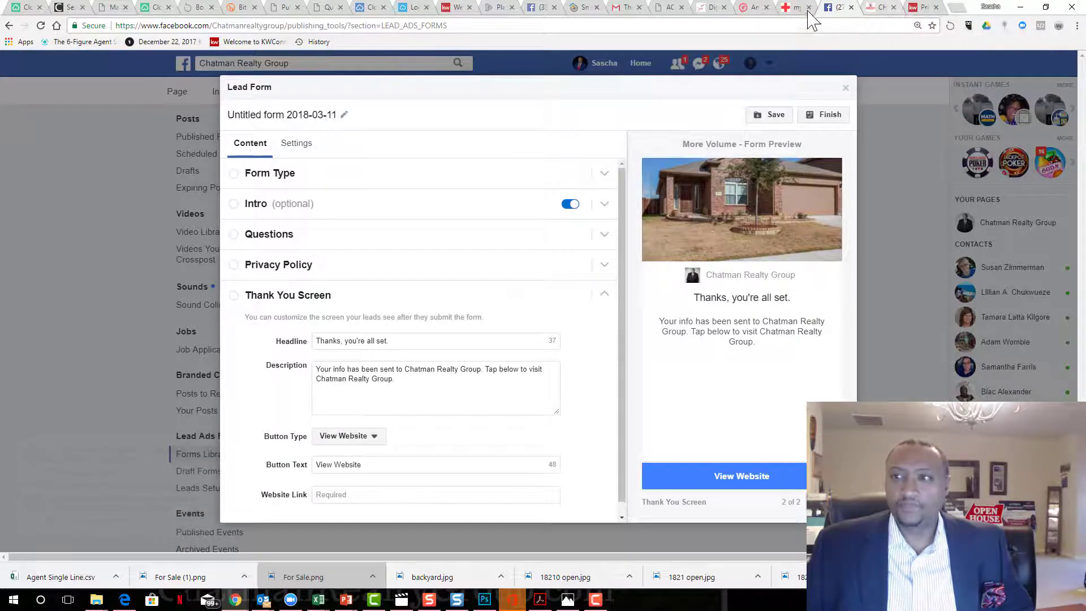
click(240, 8)
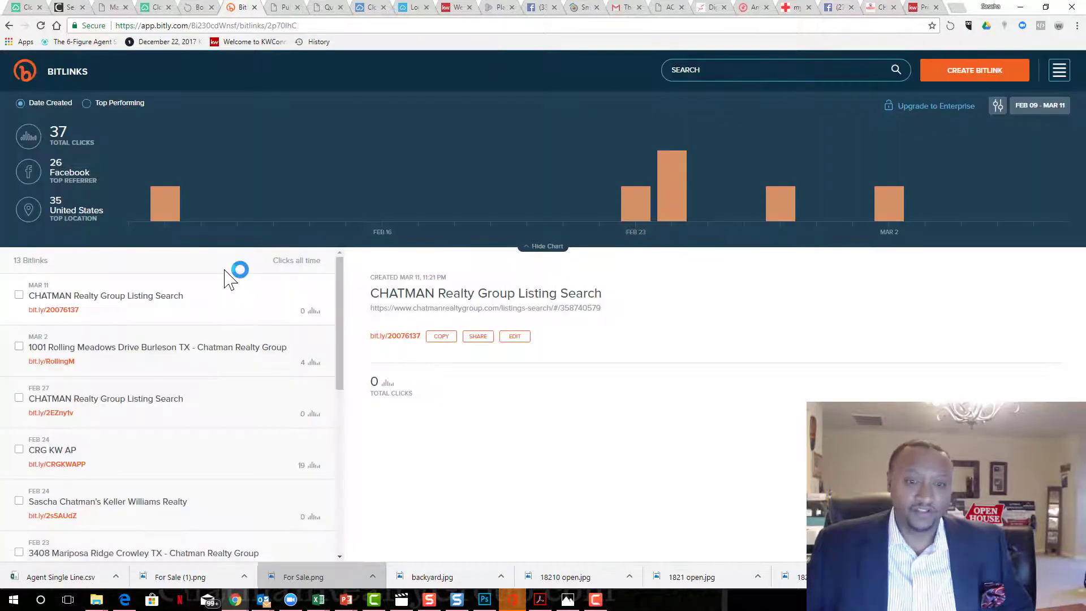
Step: Copy the CRG KW AP short link bit.ly/CRGKWAPP and go back to Facebook
scroll(205, 306, down, 1)
drag(93, 412, 28, 413)
right_click(44, 413)
click(59, 422)
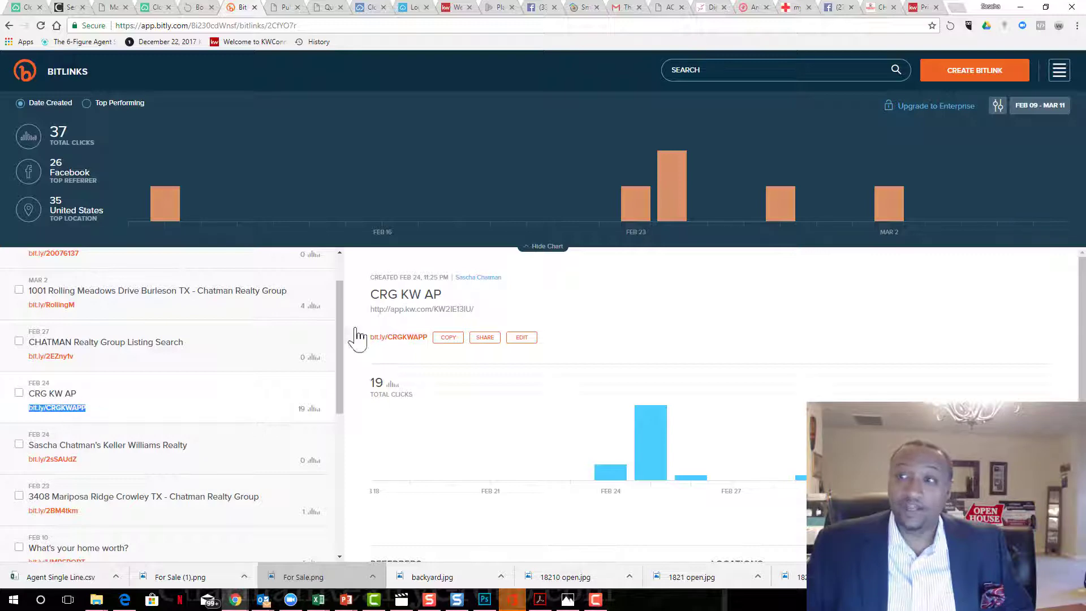
click(839, 12)
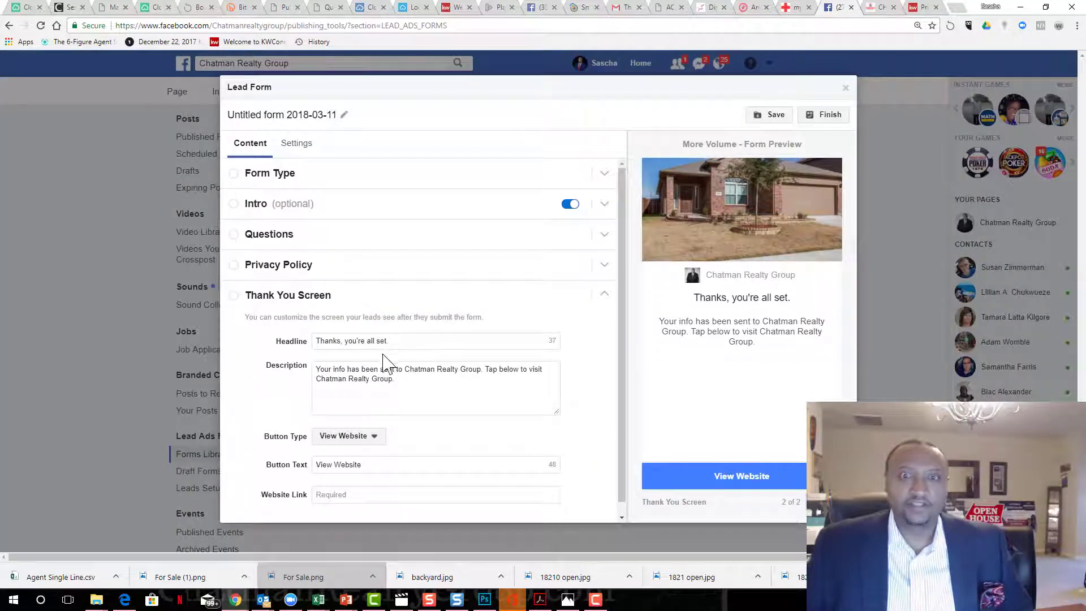
Step: Paste bit.ly/CRGKWAPP as the Website Link and change the button text to 'Download My App!'
click(334, 469)
click(328, 500)
right_click(330, 499)
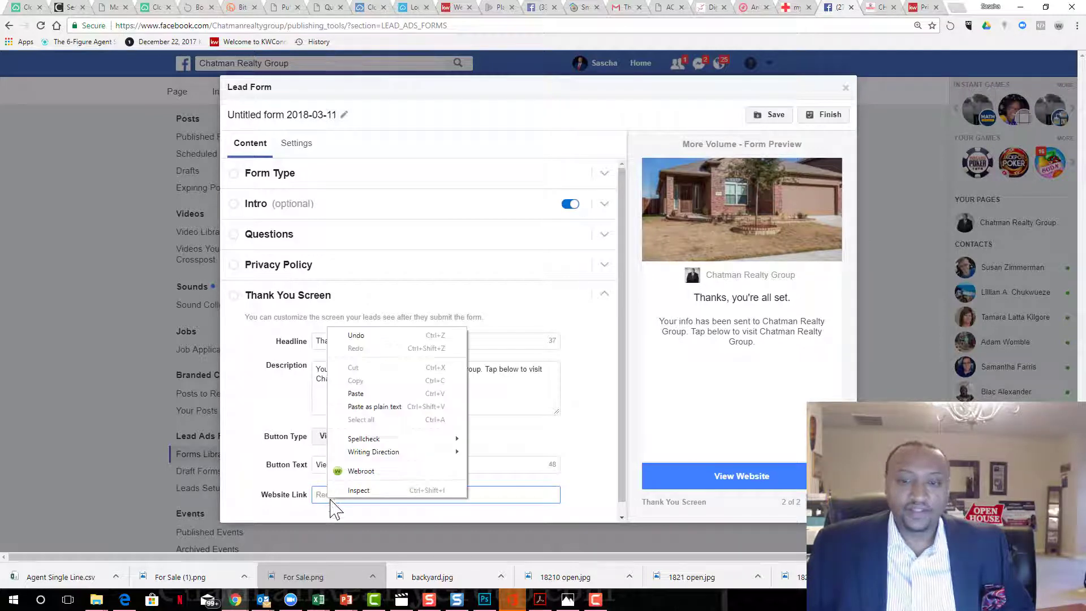
click(362, 404)
click(345, 468)
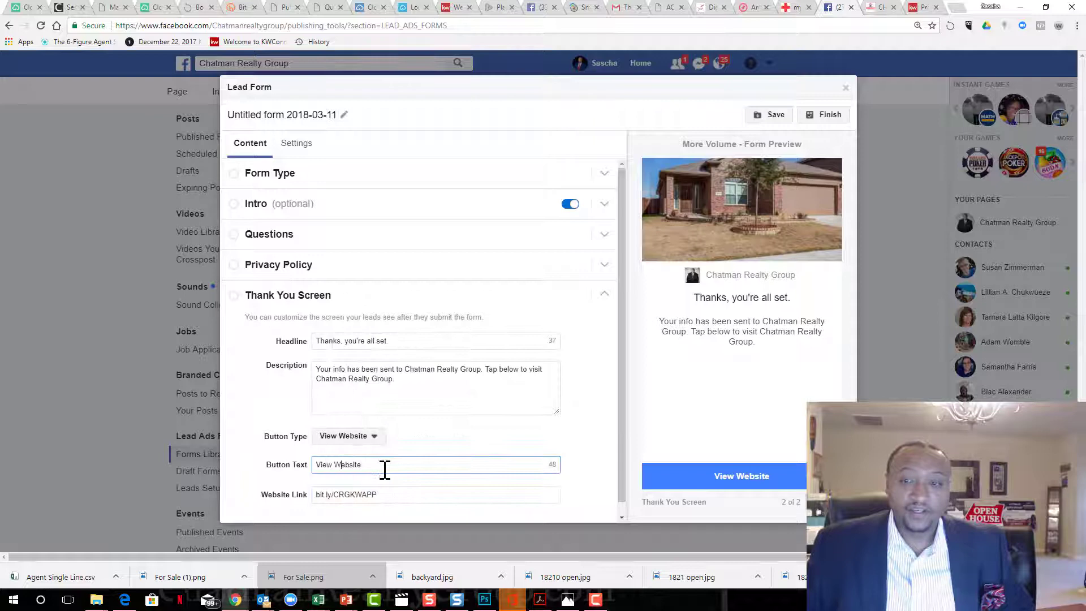
drag(383, 468, 296, 460)
text(Dow)
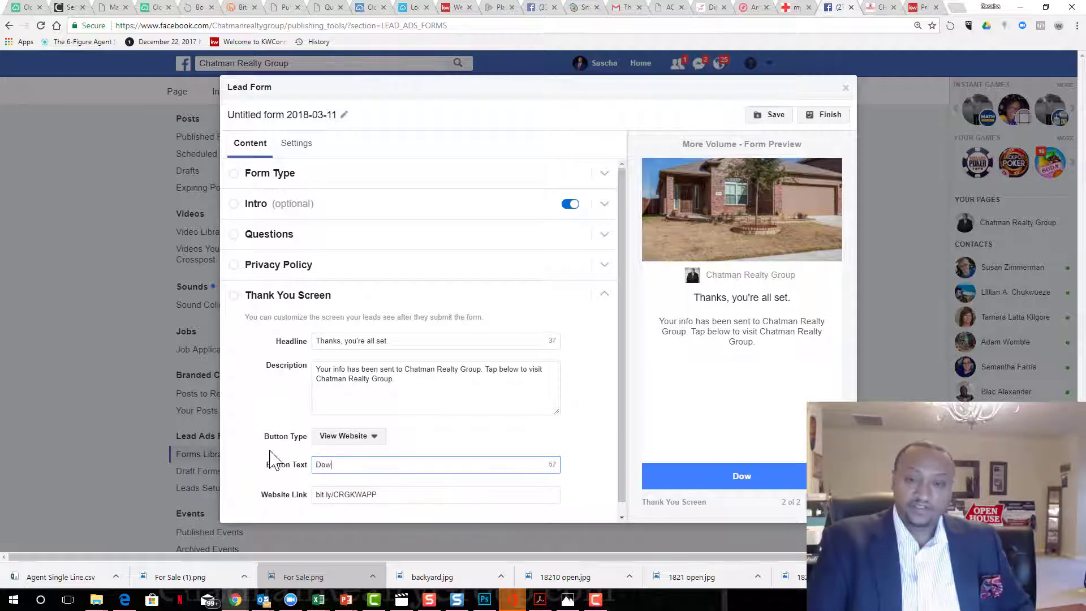
text(nload)
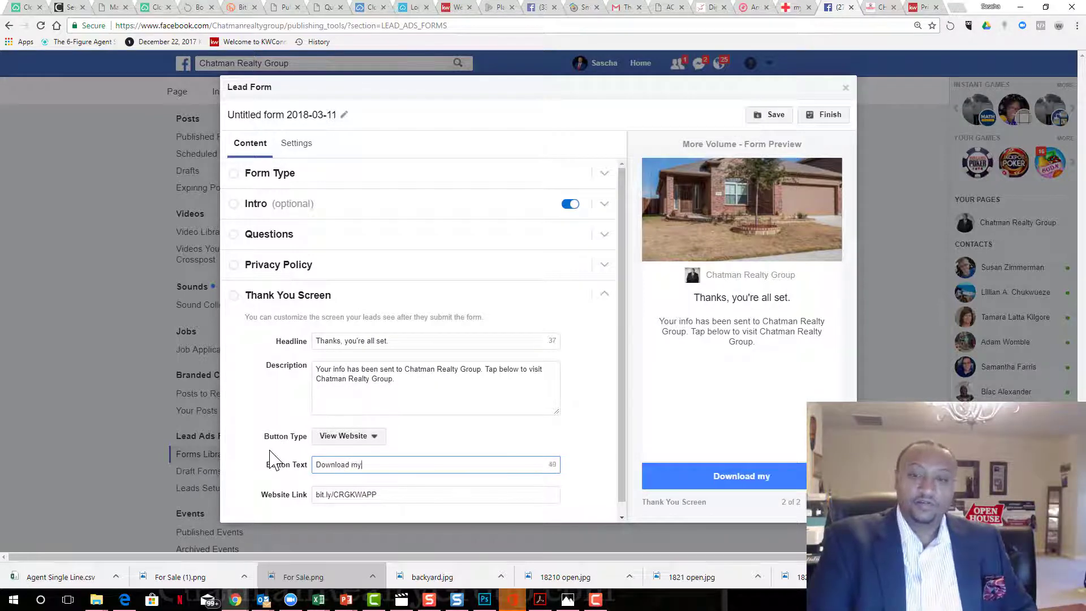
text( My App)
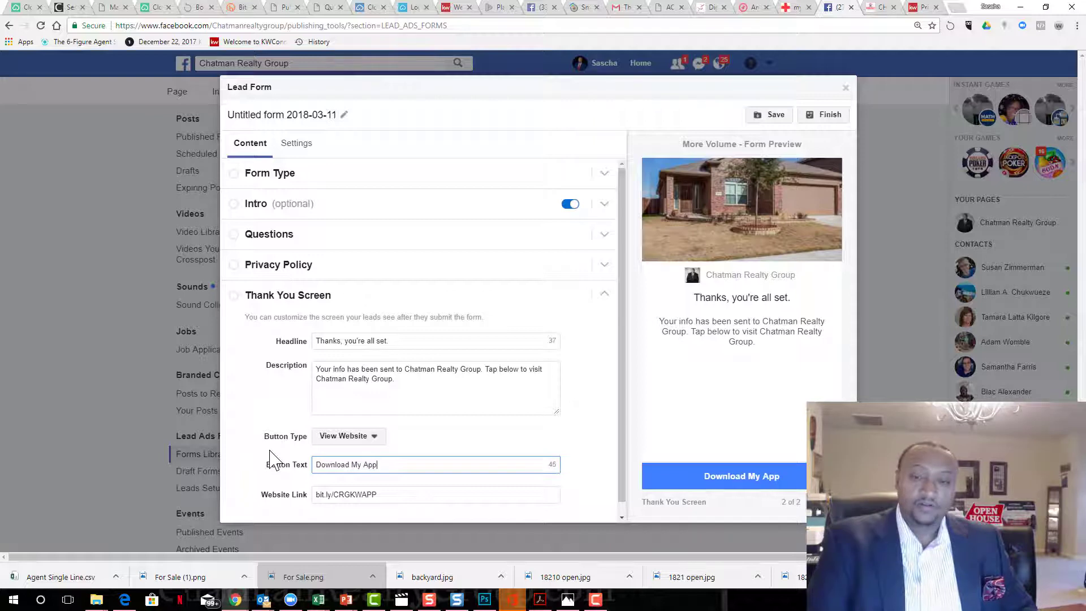
text( Right)
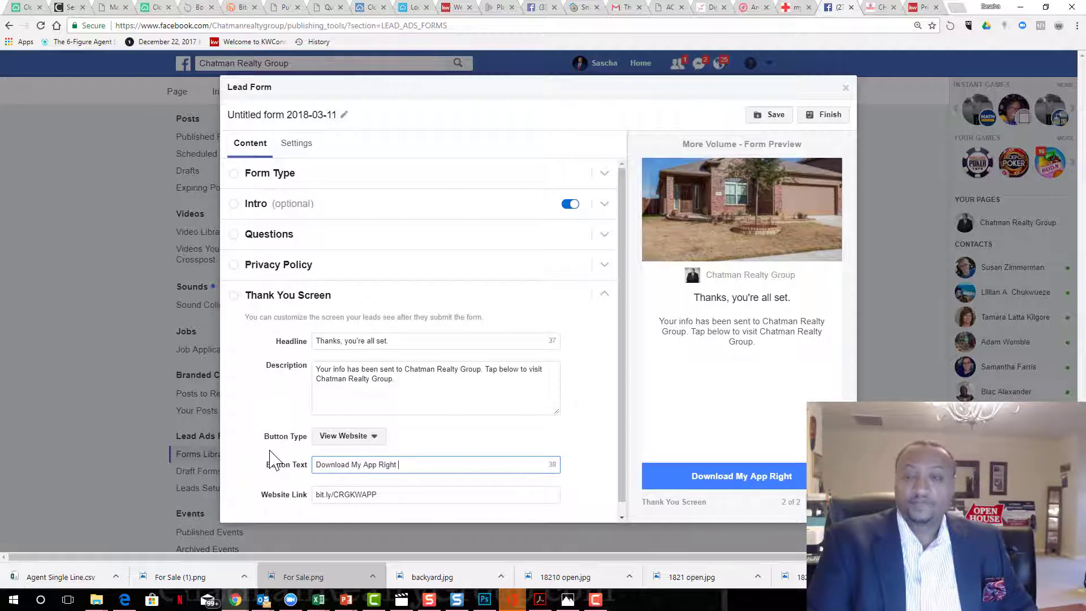
key(BackSpace)
key(BackSpace)
key(BackSpace)
key(BackSpace)
key(BackSpace)
key(BackSpace)
key(BackSpace)
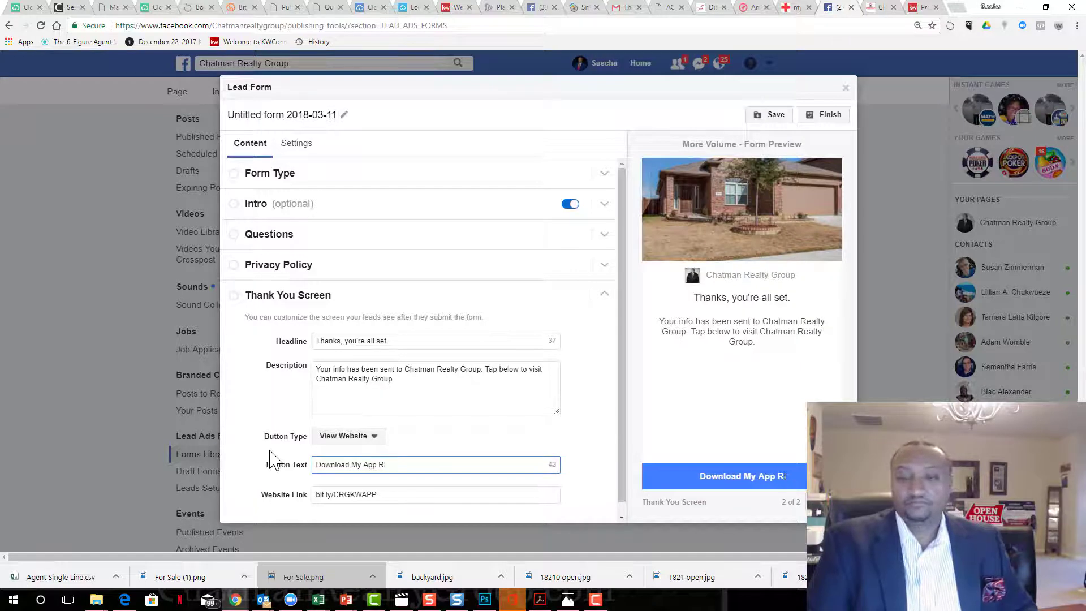
text(!)
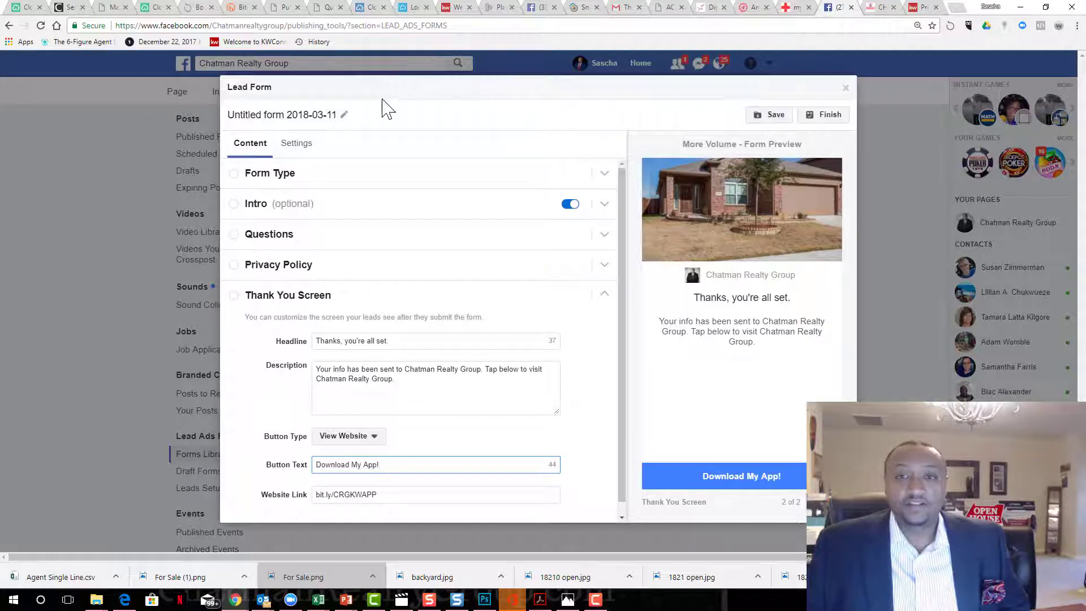
Step: Rename the untitled lead form to 'Demo', save the draft, and finish publishing it
click(365, 120)
drag(340, 115, 235, 114)
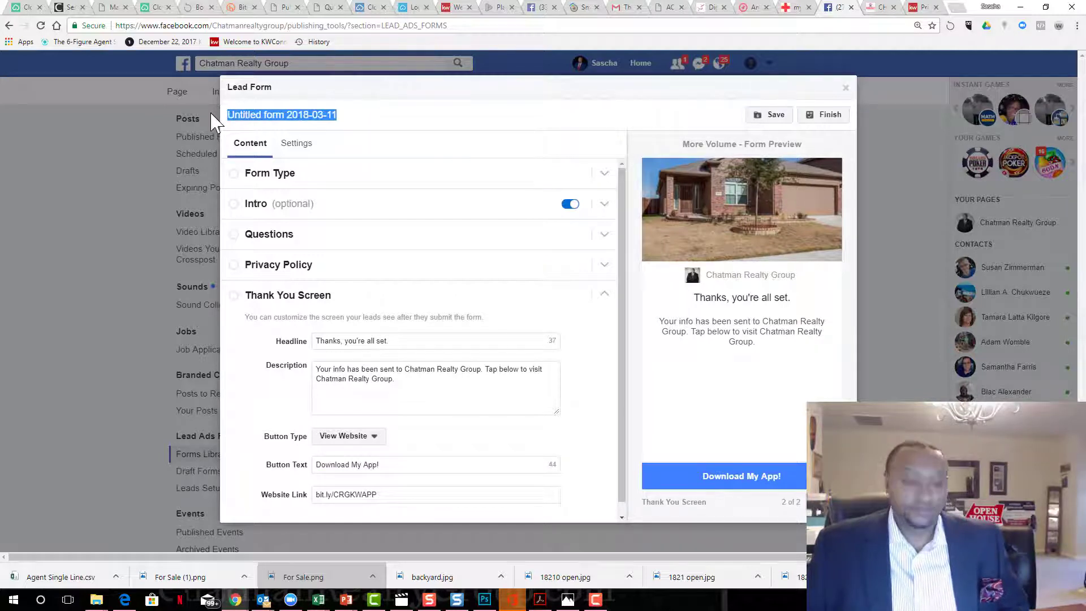
text(Demo)
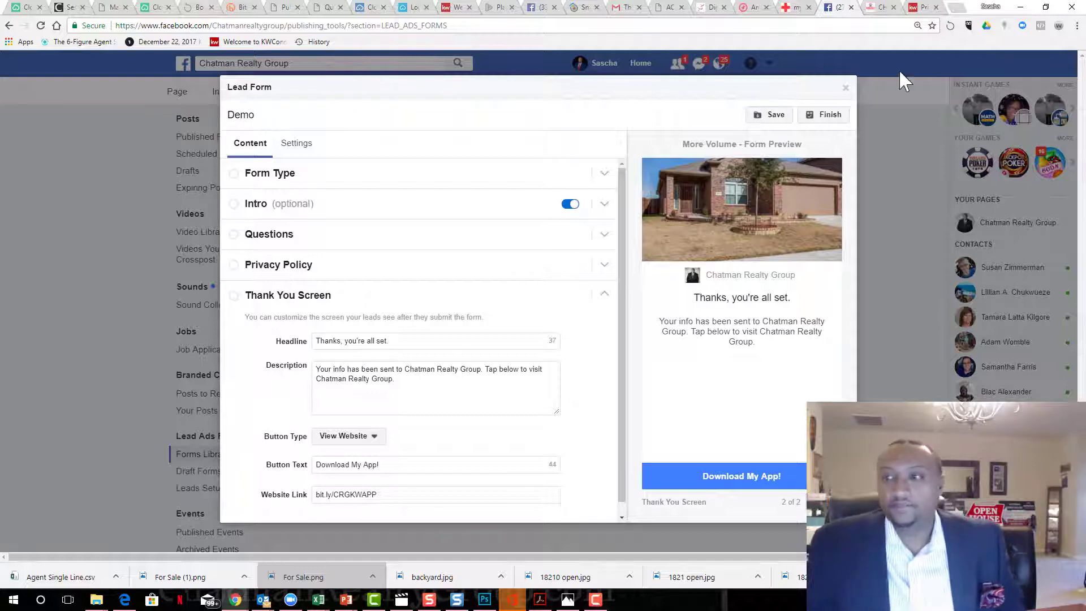
click(771, 116)
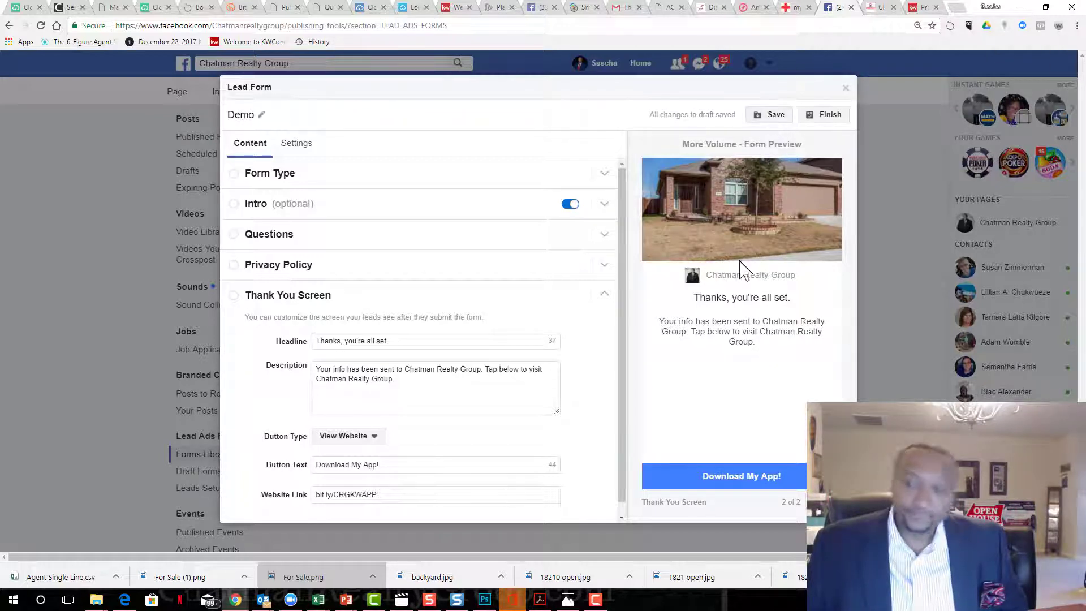
click(830, 118)
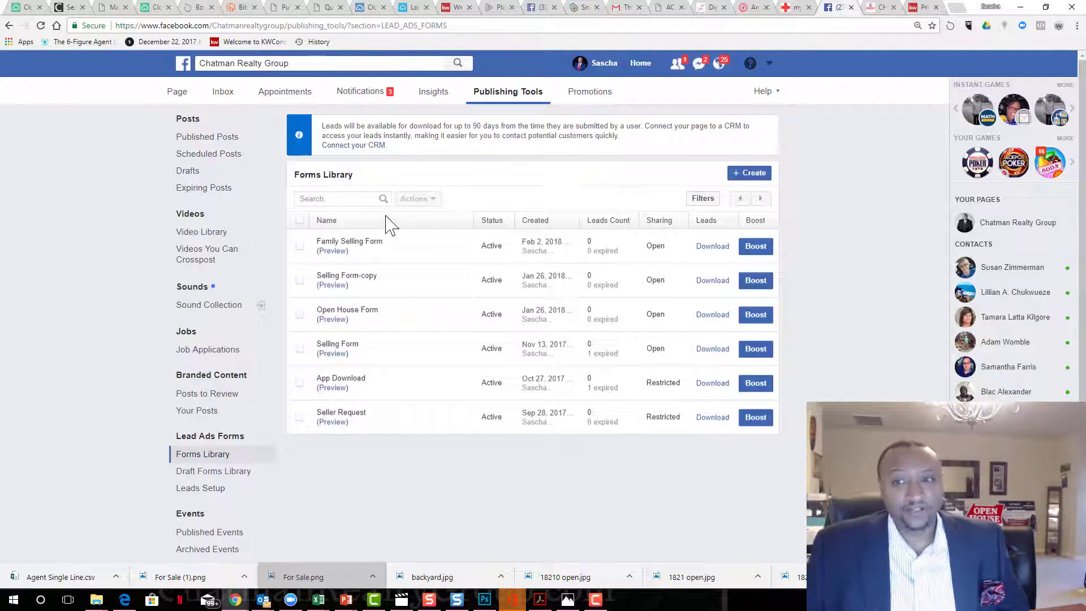
Step: Preview the Selling Form-copy lead form, then close the preview
click(334, 286)
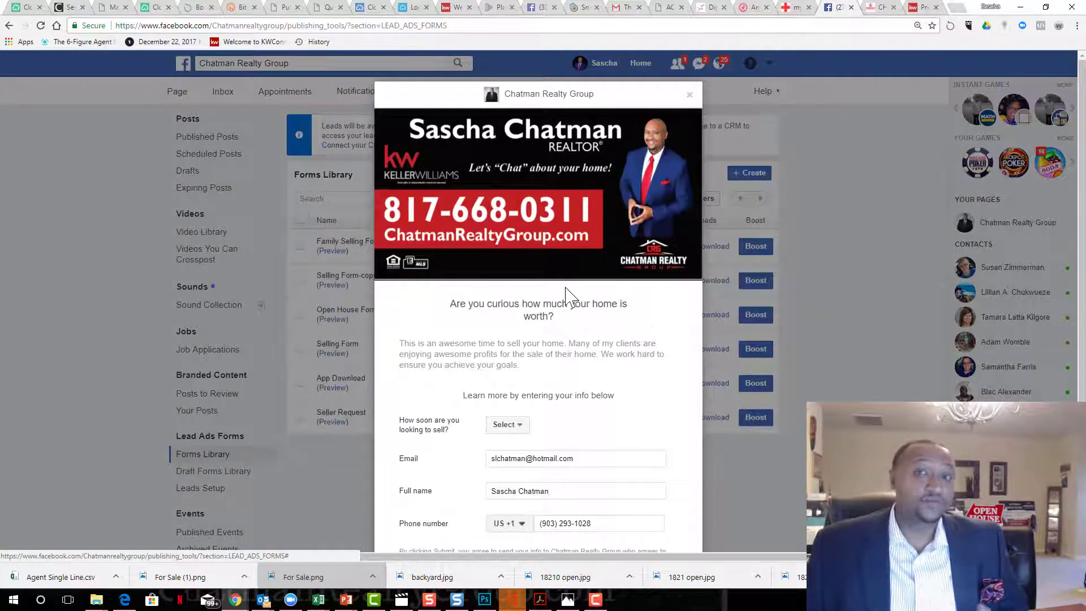
scroll(544, 277, down, 2)
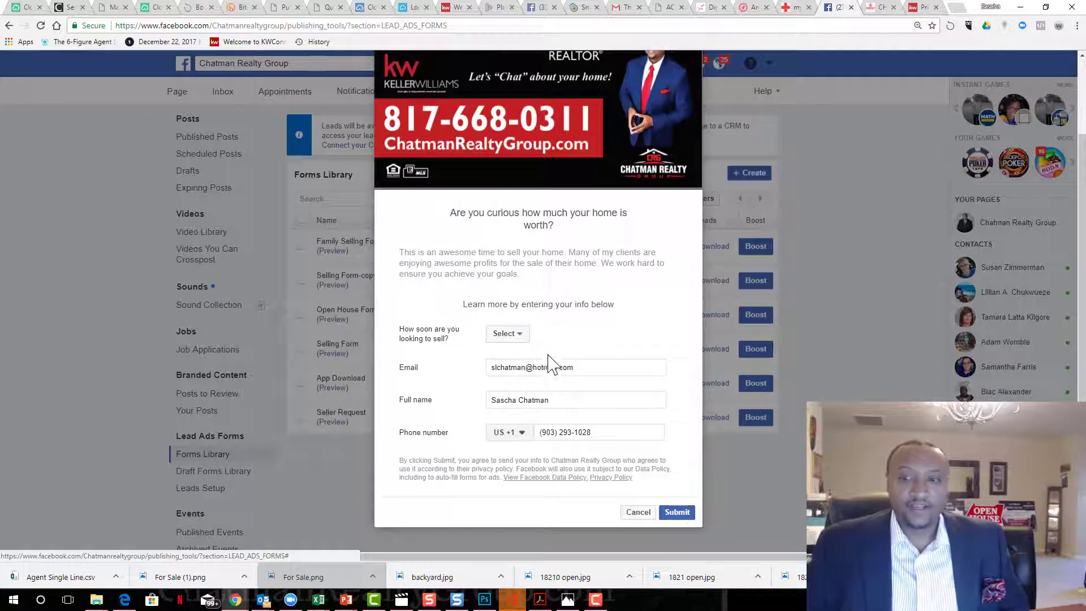
click(637, 513)
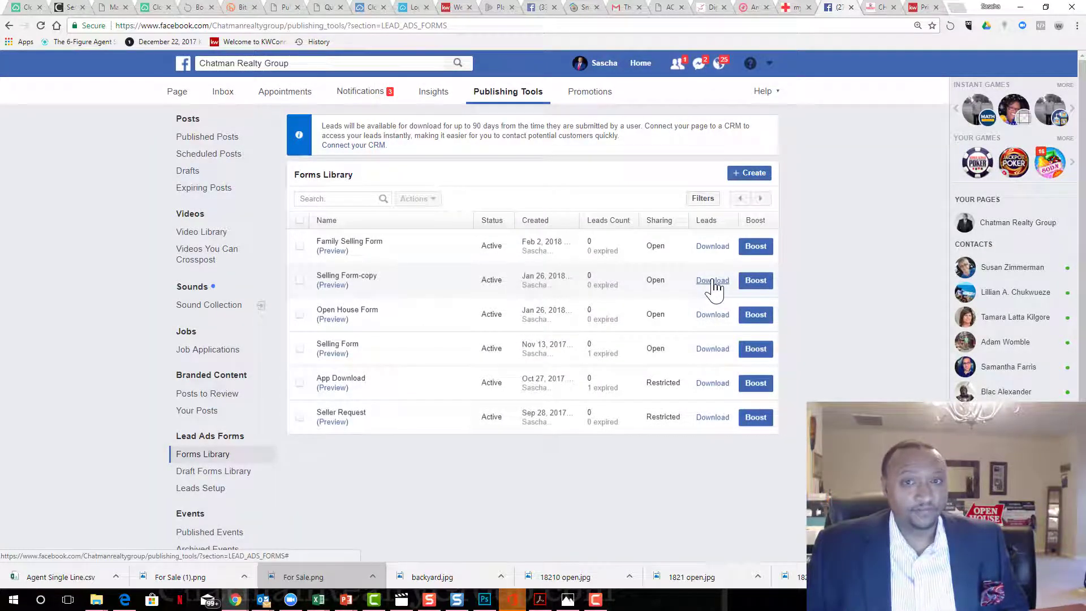
Step: Reload the Forms Library, preview the new Demo form, then return to the Page home
click(40, 27)
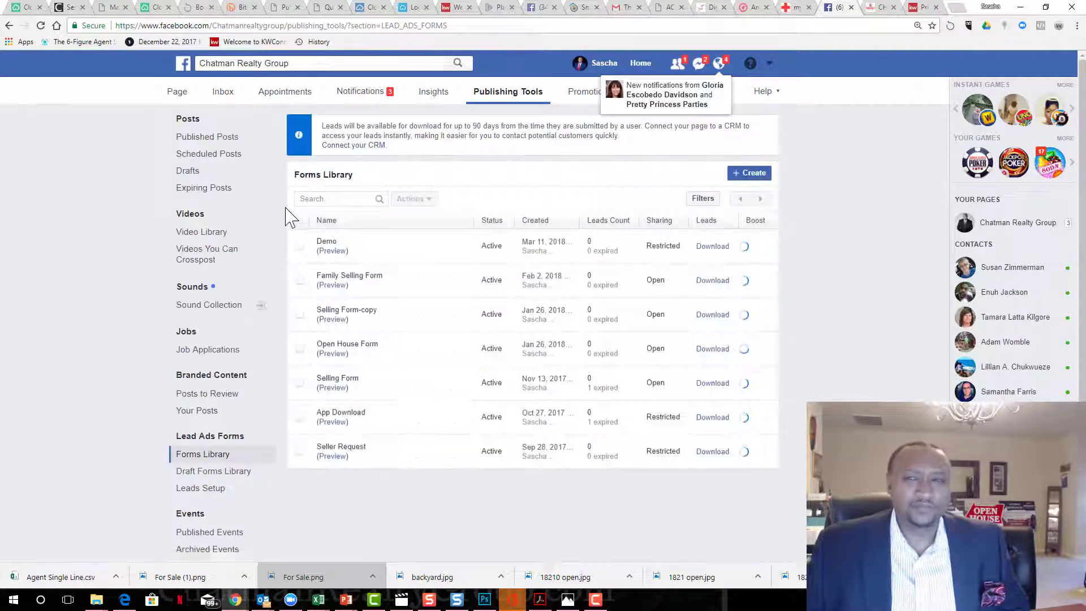
click(324, 253)
scroll(501, 198, down, 1)
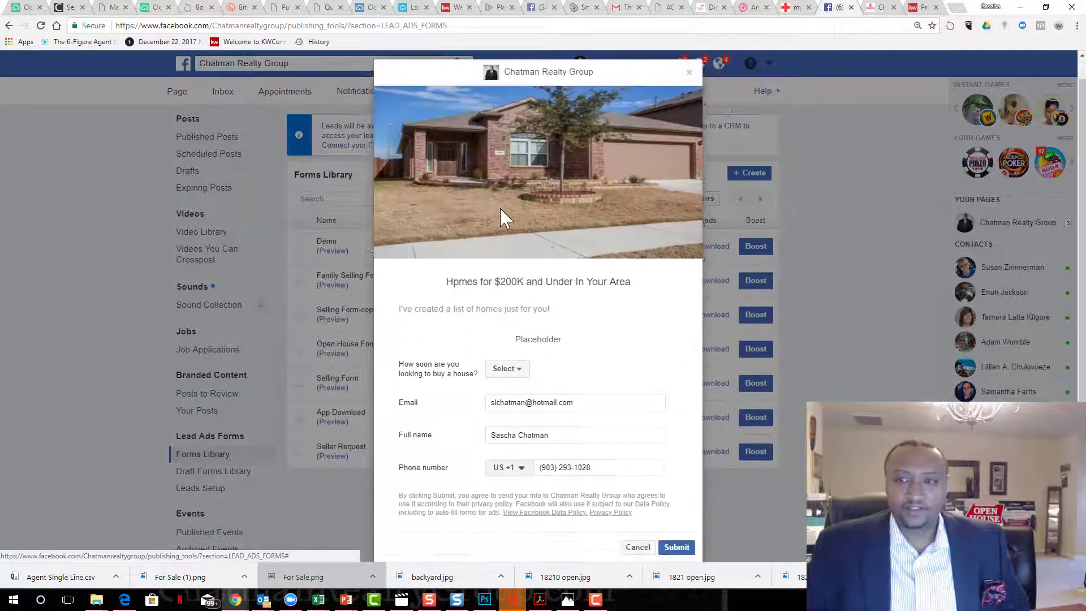
scroll(501, 249, up, 1)
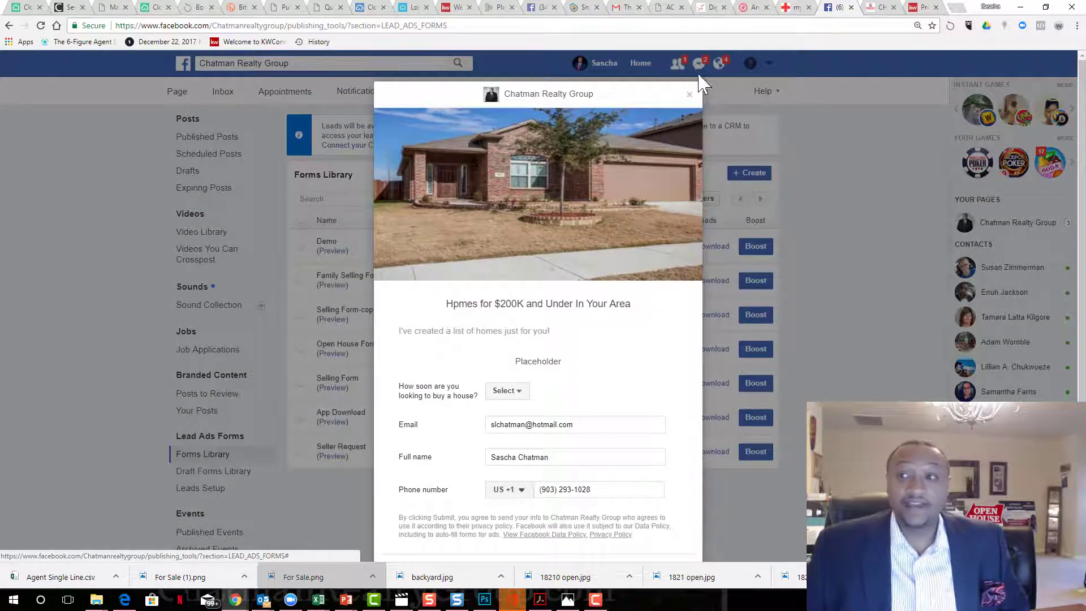
click(690, 95)
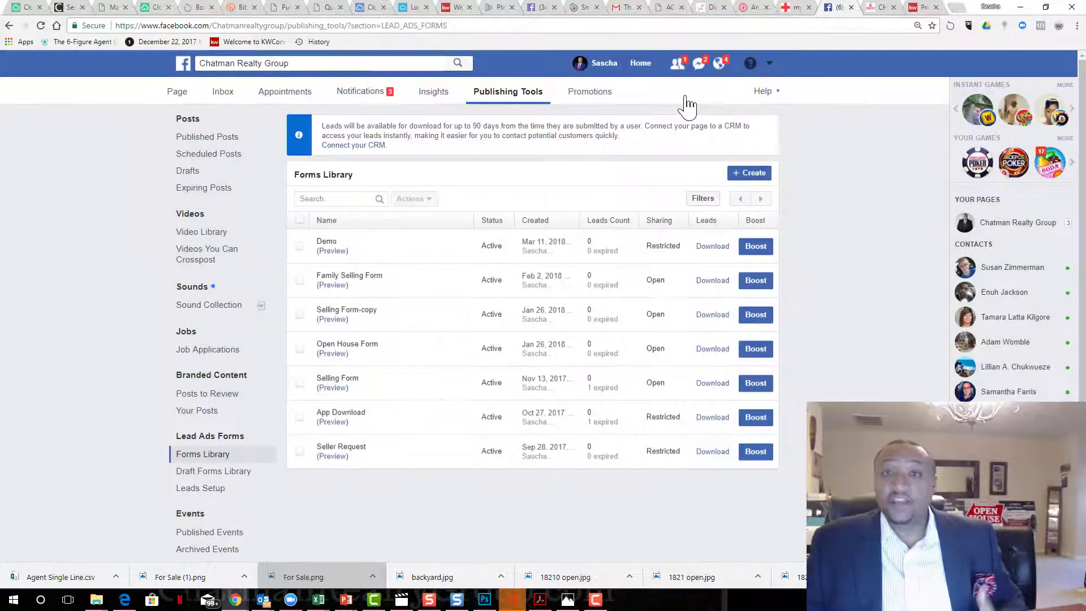
click(180, 94)
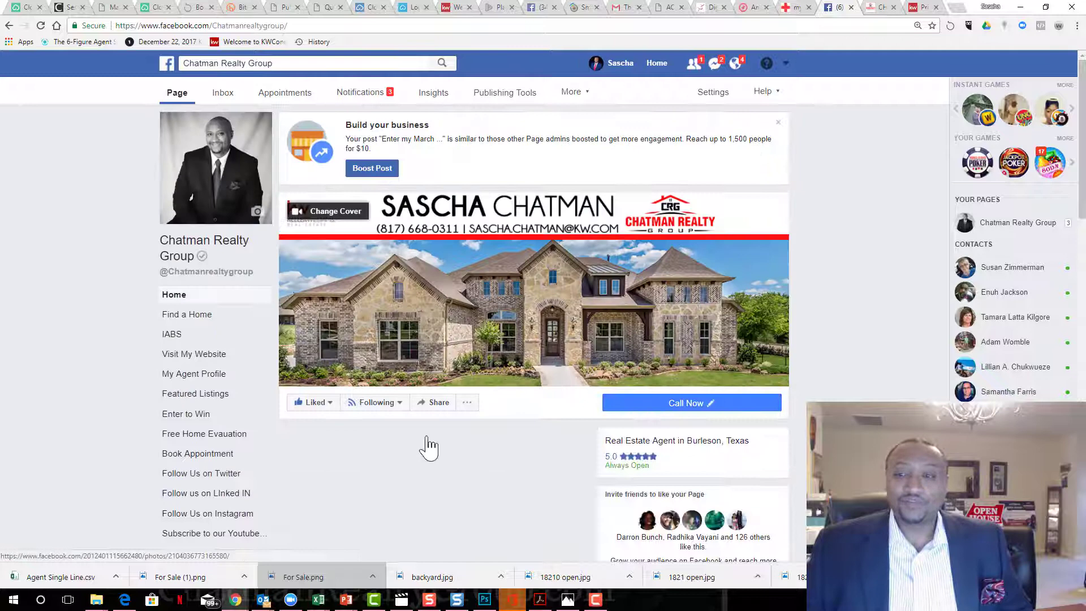
click(467, 402)
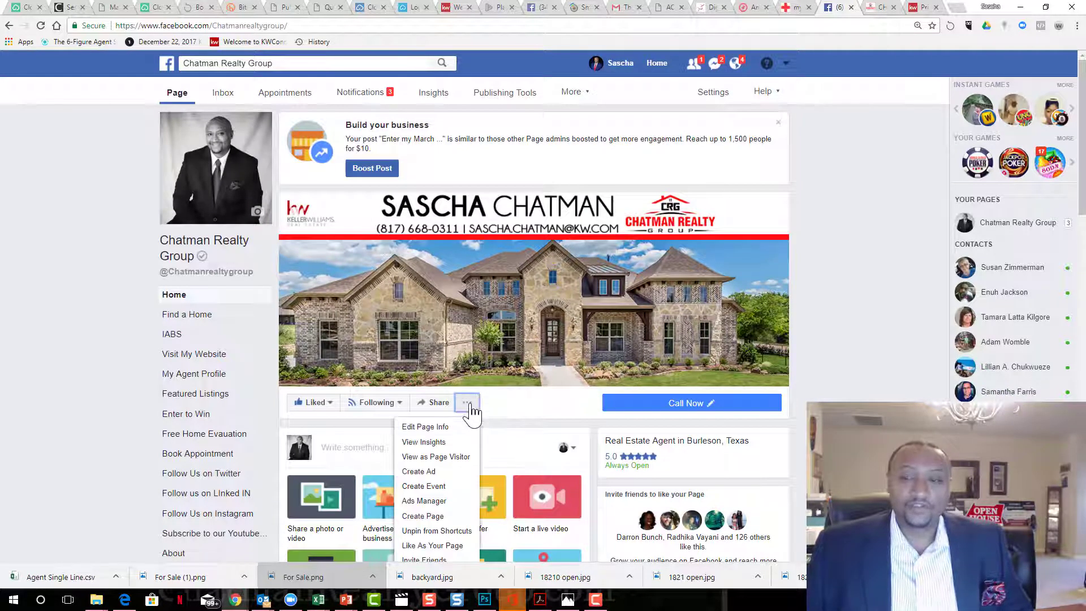
scroll(422, 458, down, 1)
click(425, 416)
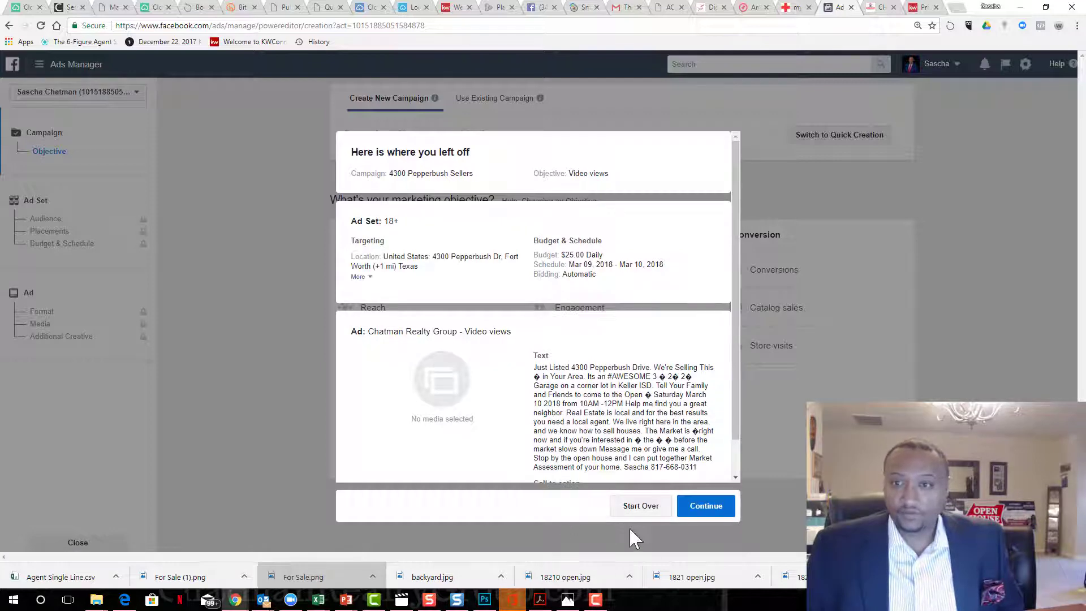
click(637, 509)
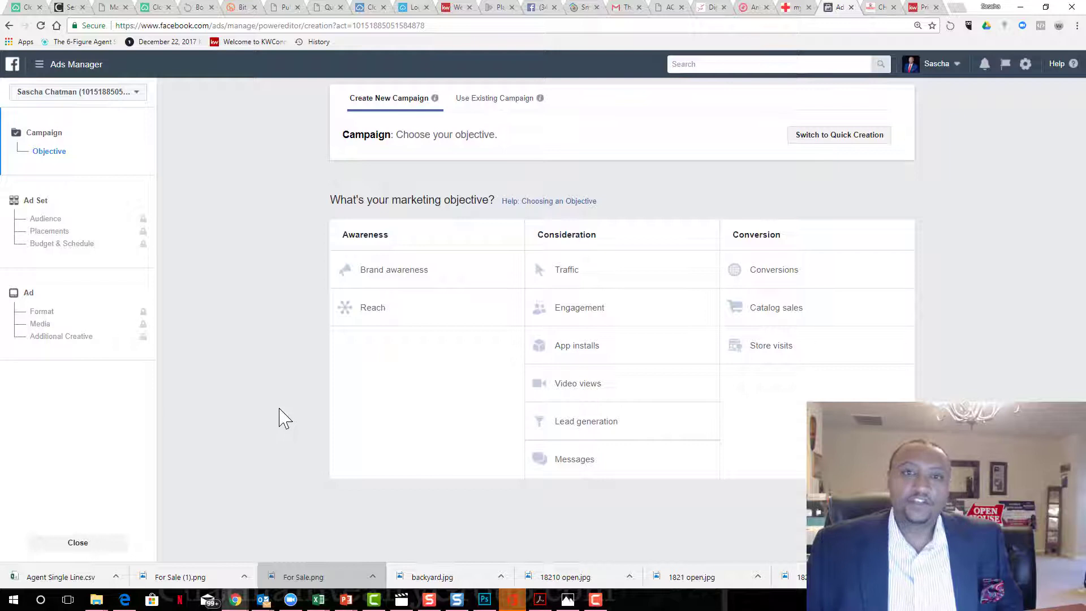
click(594, 423)
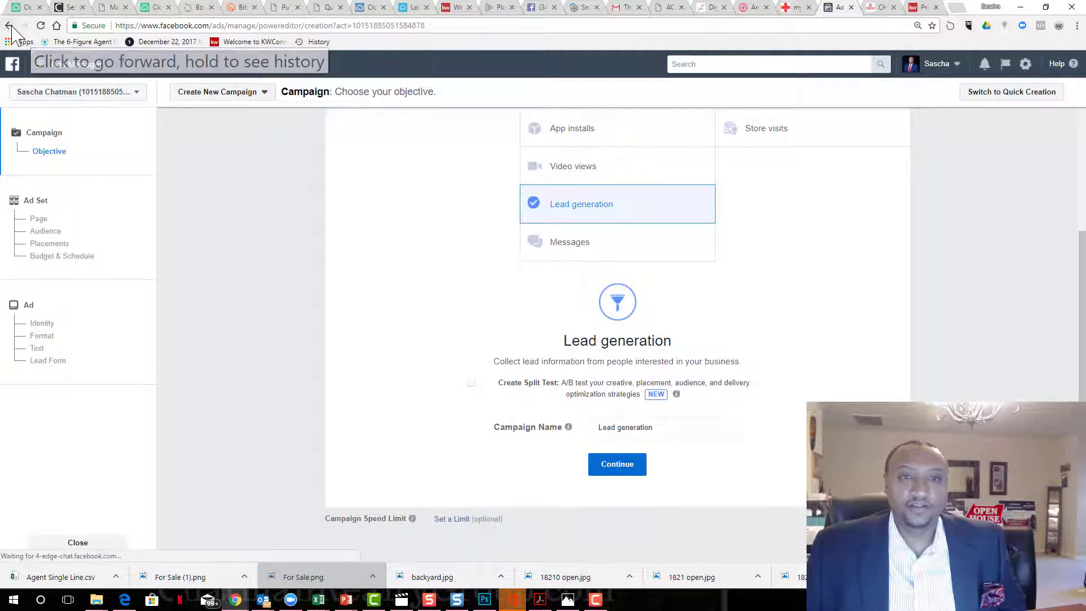
click(10, 26)
click(574, 86)
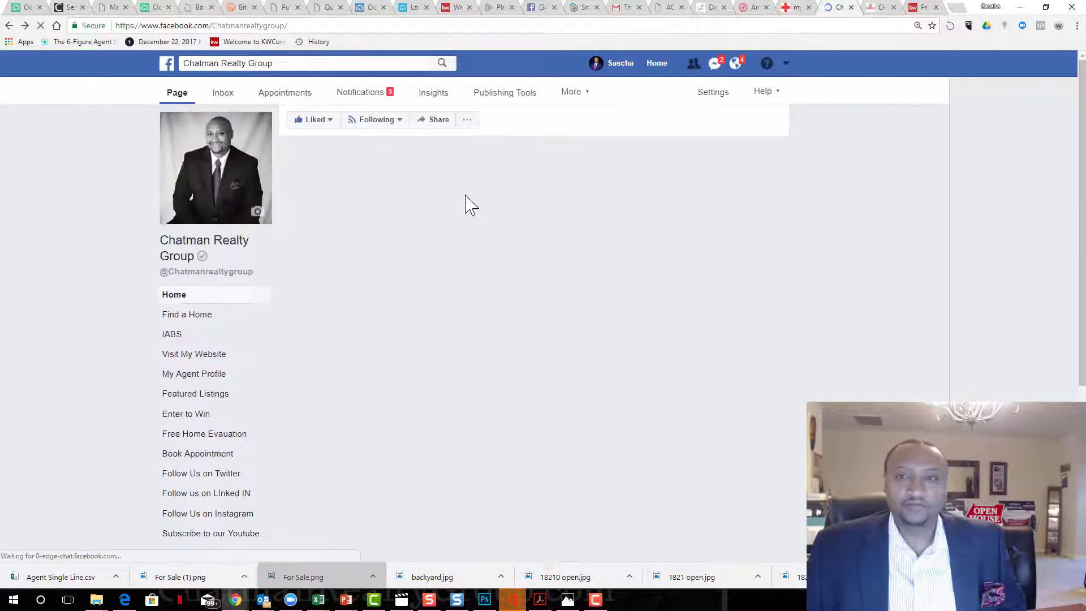
Step: Create an ad from the Page's more-actions menu and choose the Lead generation objective
click(466, 403)
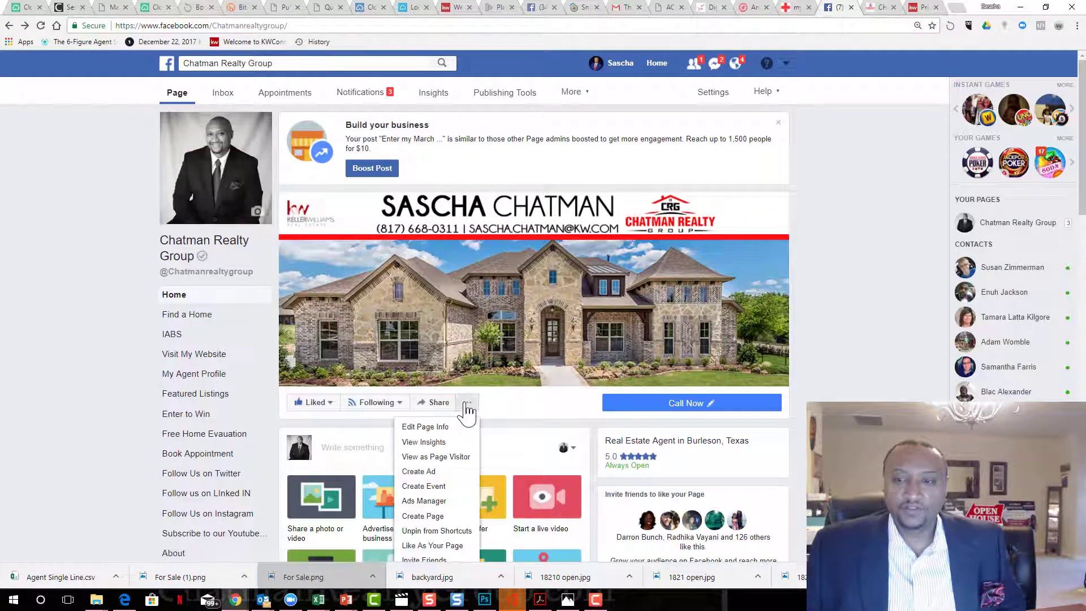
click(419, 471)
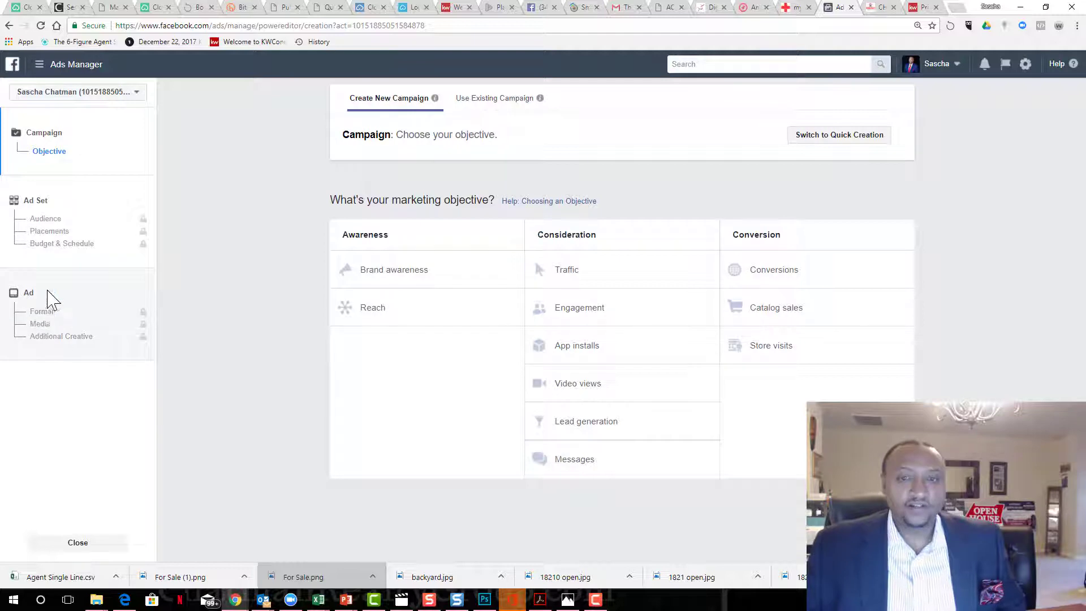
click(383, 282)
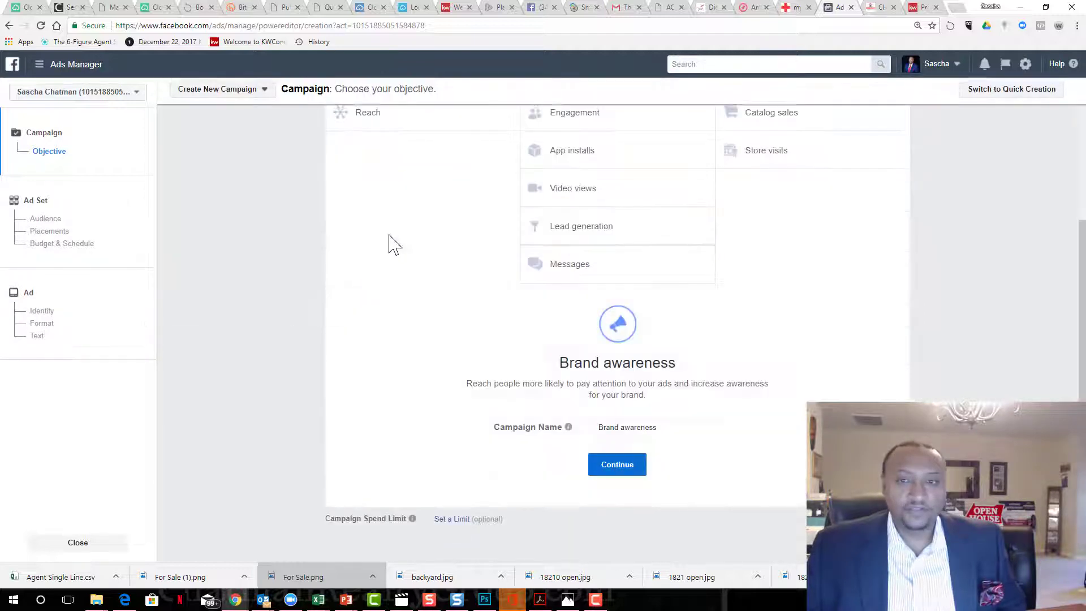
scroll(396, 278, up, 2)
click(368, 237)
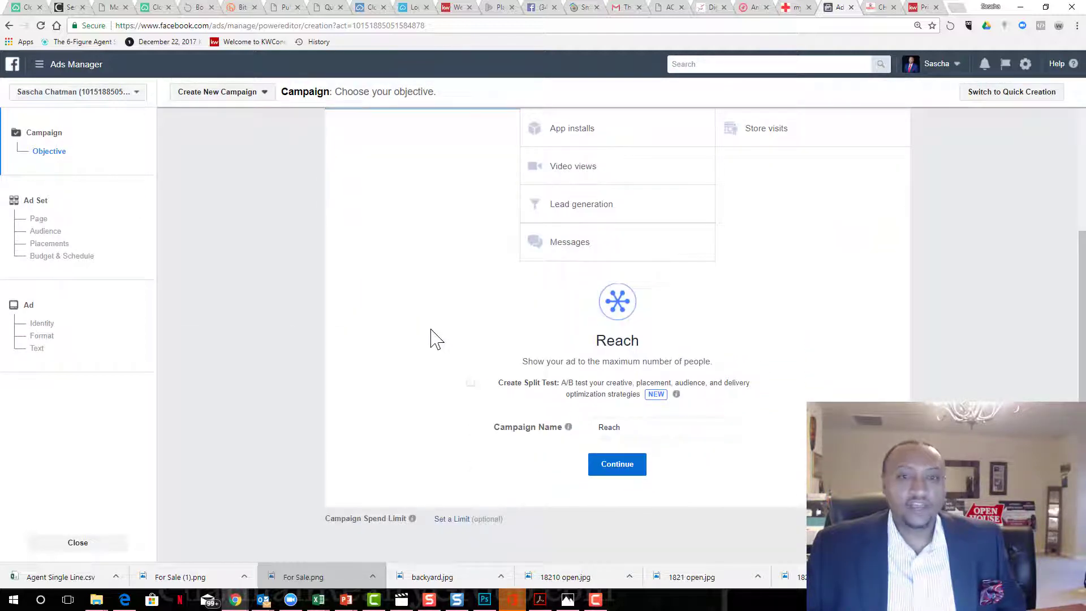
click(577, 206)
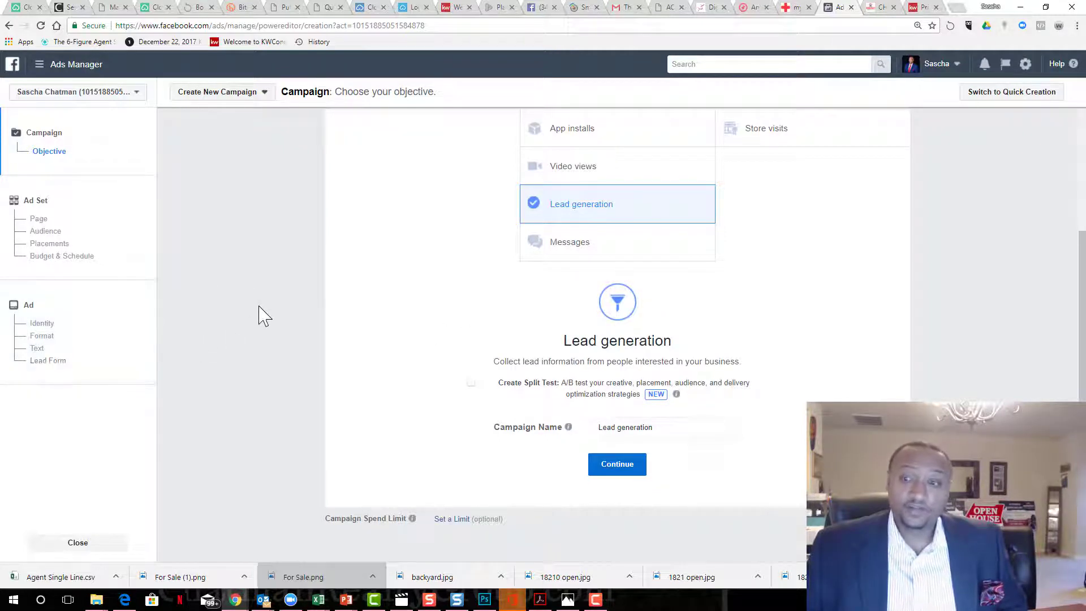
Step: Continue past the objective step and go to the ad's Lead Form section
click(636, 464)
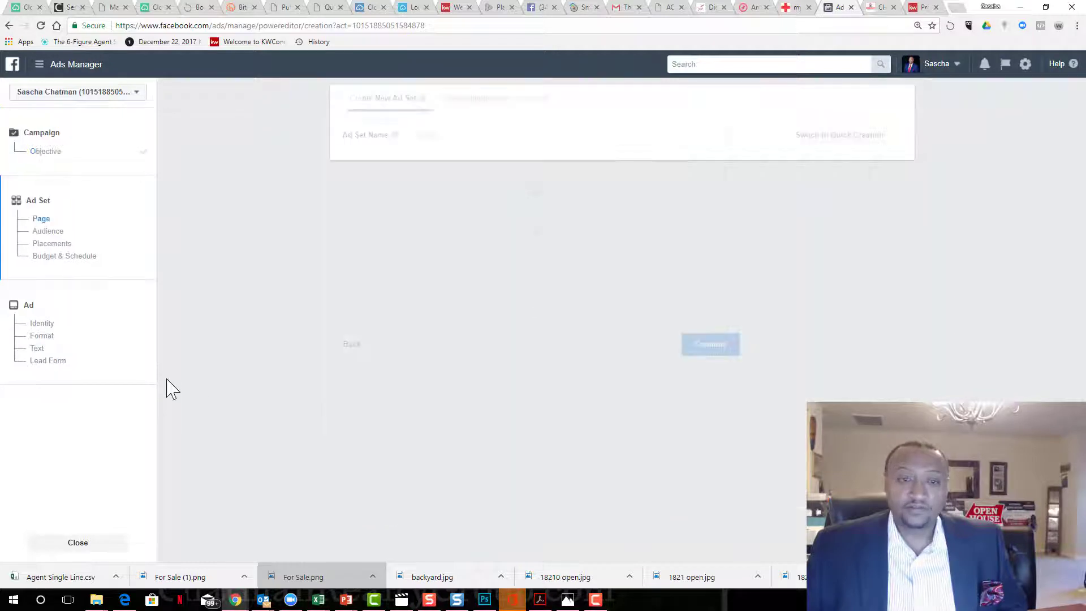
click(57, 364)
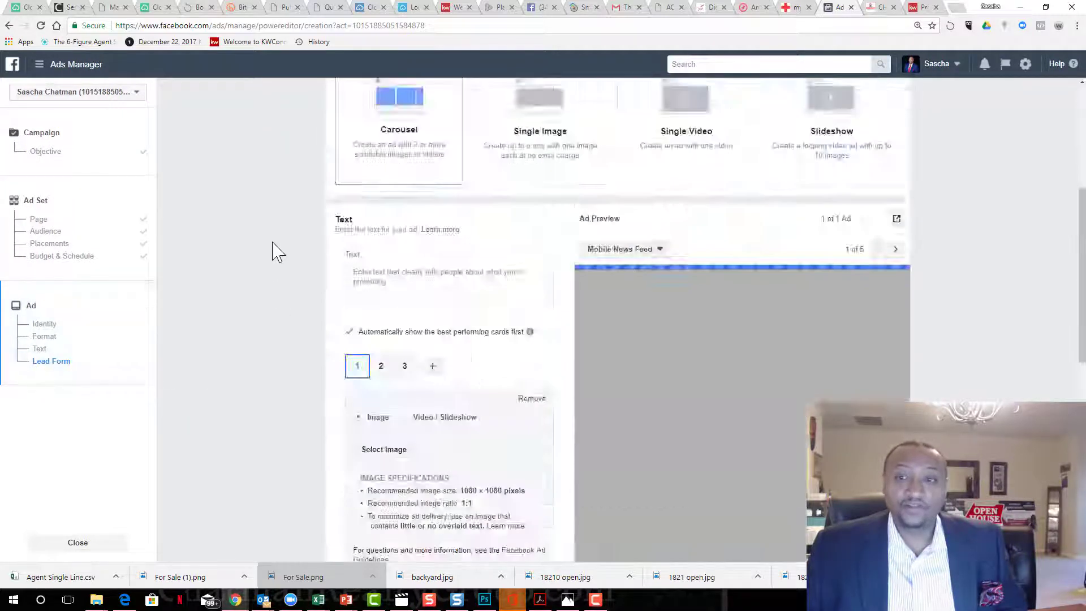